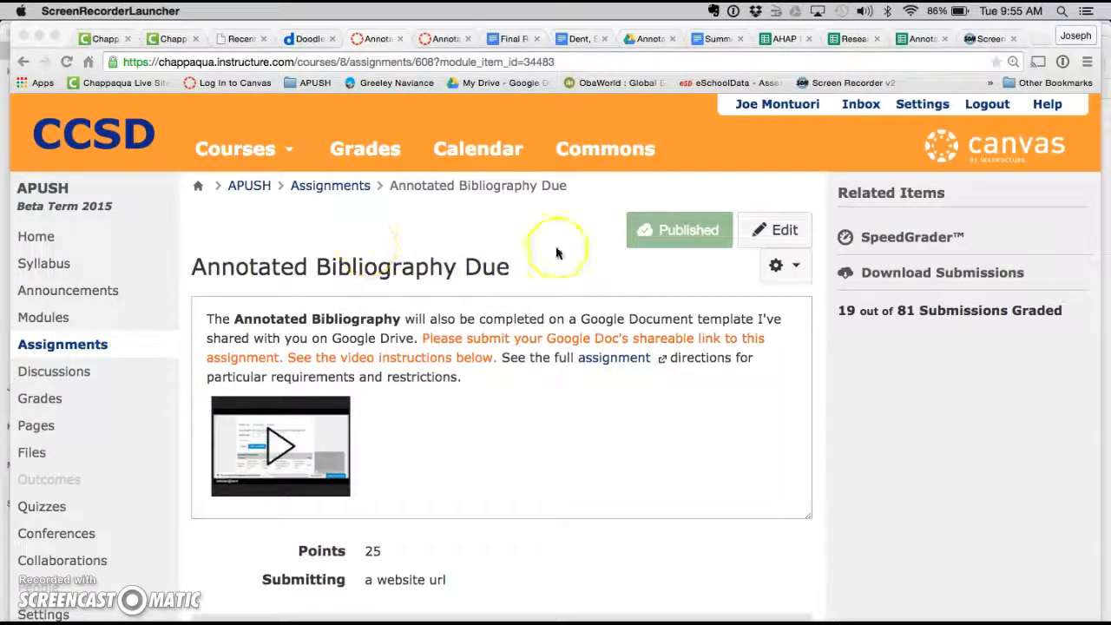
- Review the Annotated Bibliography Due assignment's instructions and rubric, and open the assignment in SpeedGrader
{"action": "scroll", "coordinate": [590, 361], "scroll_direction": "down", "scroll_amount": 10}
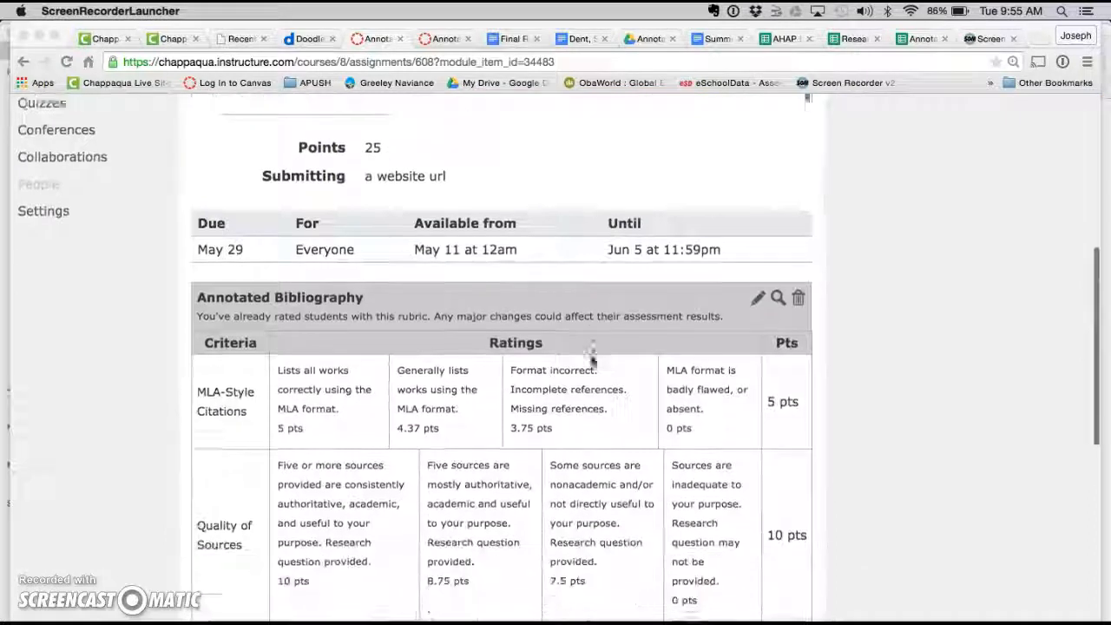
{"action": "scroll", "coordinate": [591, 361], "scroll_direction": "down", "scroll_amount": 3}
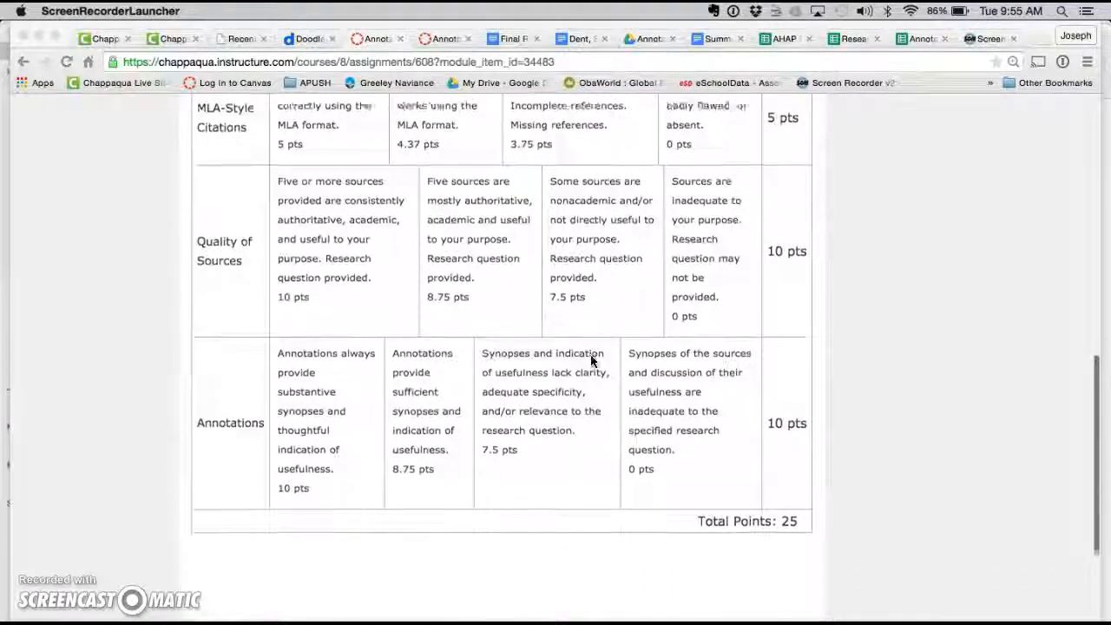
{"action": "scroll", "coordinate": [590, 361], "scroll_direction": "up", "scroll_amount": 10}
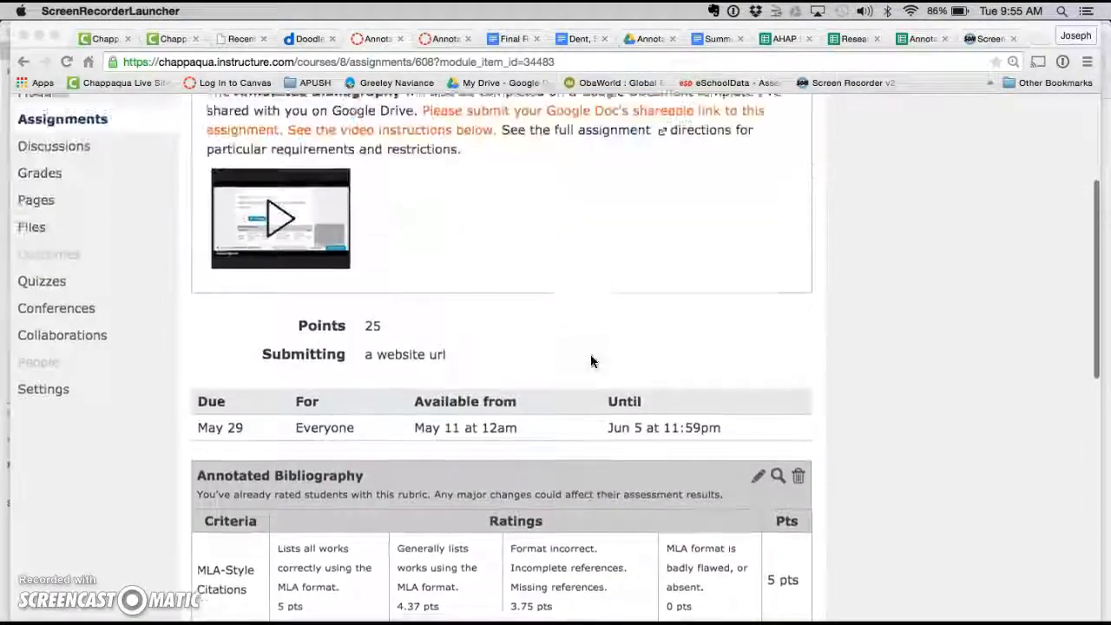
{"action": "scroll", "coordinate": [590, 361], "scroll_direction": "up", "scroll_amount": 2}
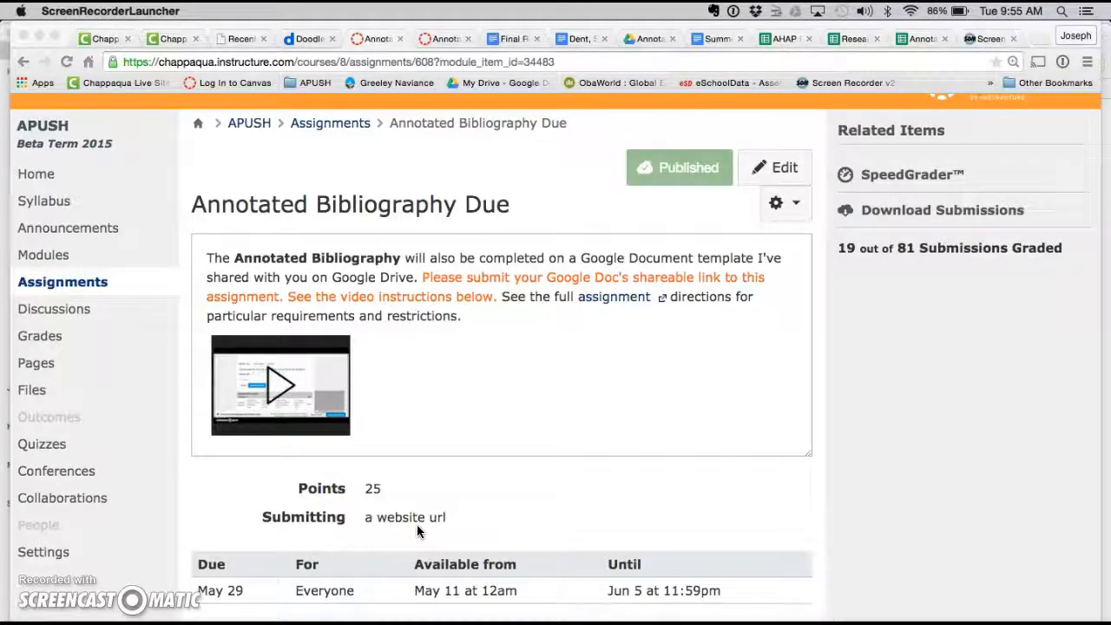
{"action": "left_click", "coordinate": [524, 406]}
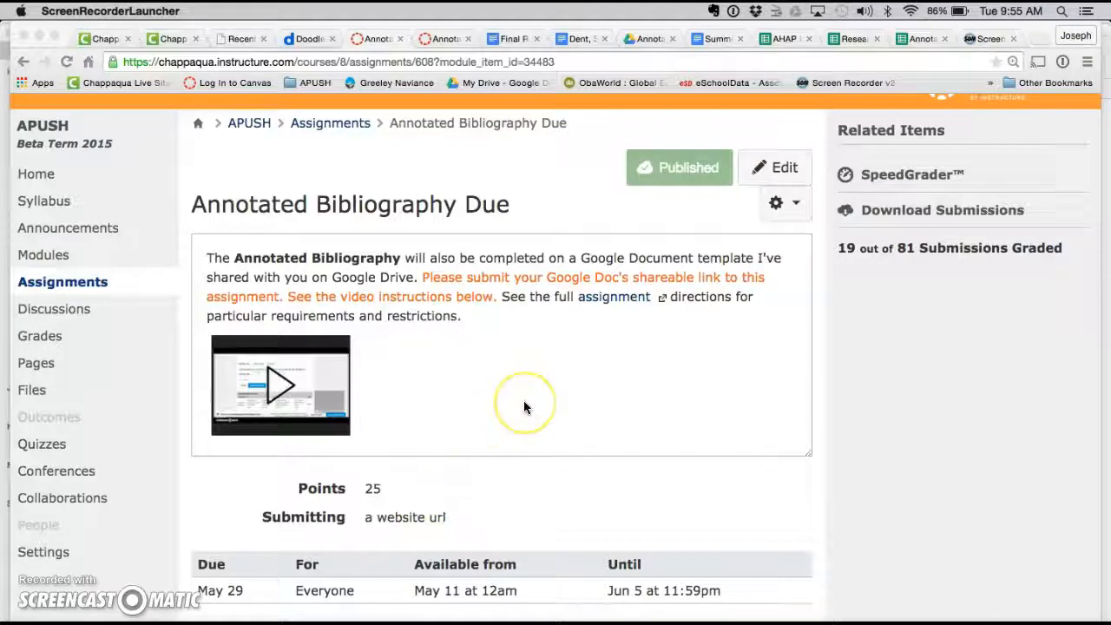
{"action": "scroll", "coordinate": [524, 406], "scroll_direction": "up", "scroll_amount": 2}
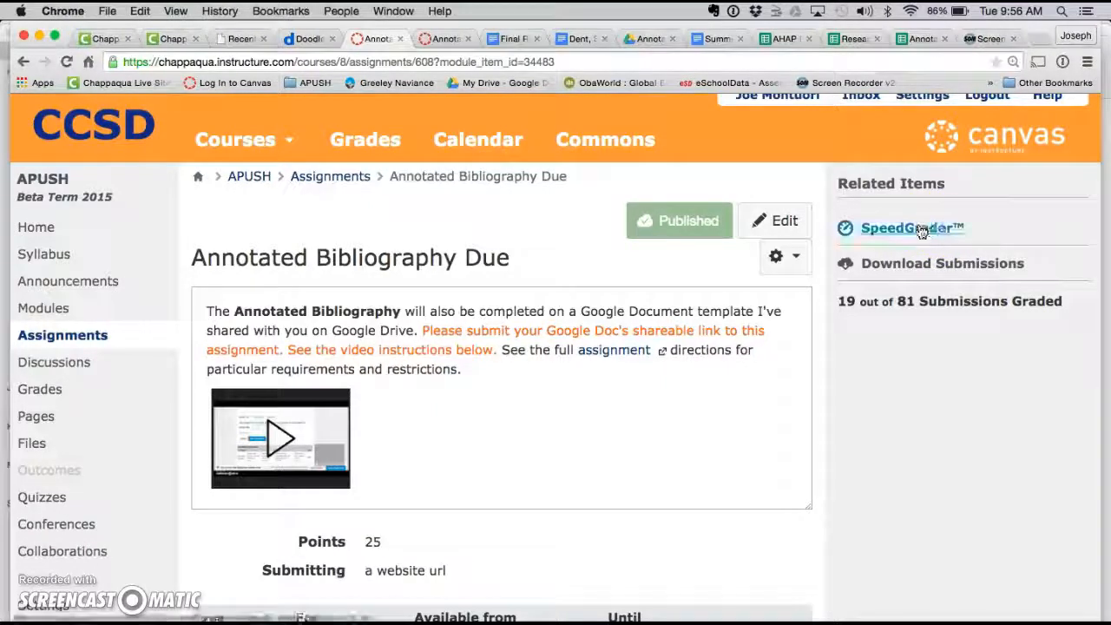
{"action": "left_click", "coordinate": [921, 229]}
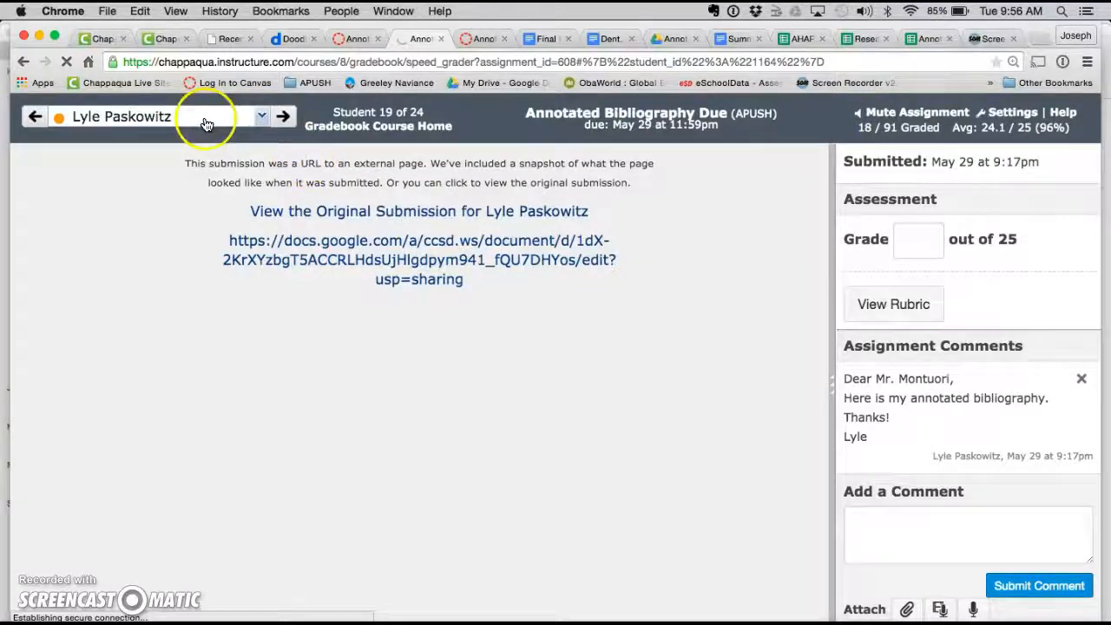
- Go to the next student's submission and back, and display the section choices in the student list
{"action": "left_click", "coordinate": [283, 119]}
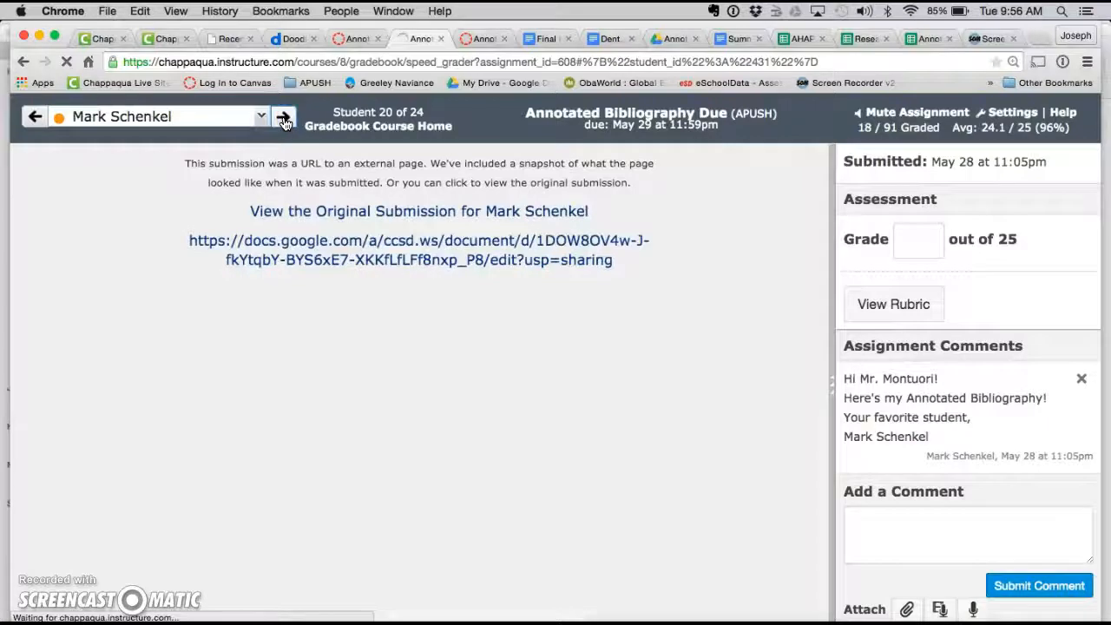
{"action": "left_click", "coordinate": [34, 117]}
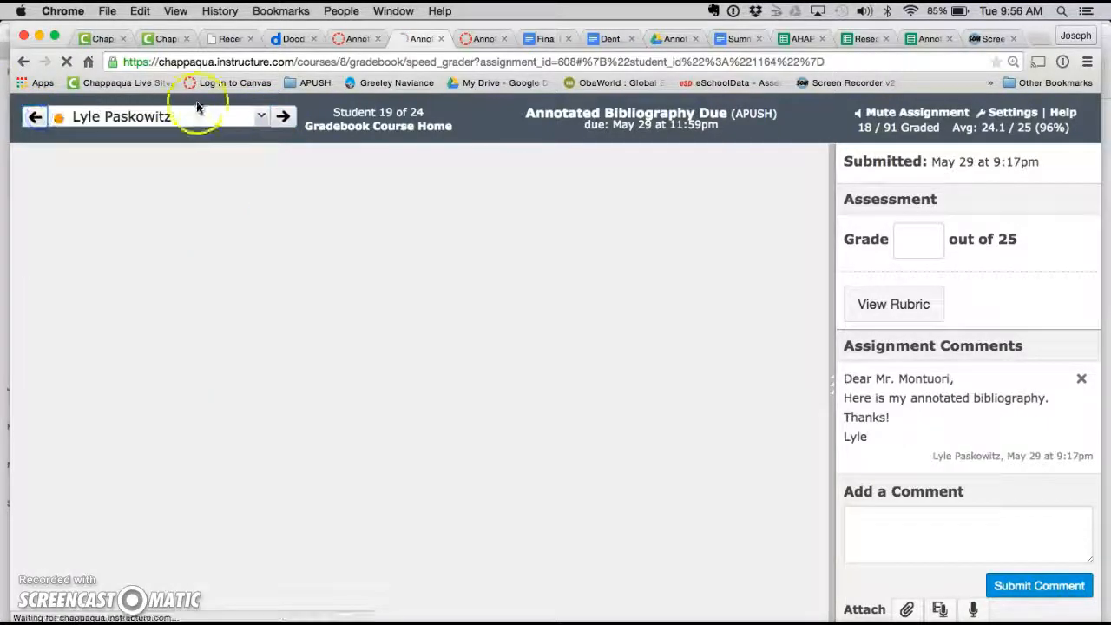
{"action": "left_click", "coordinate": [262, 116]}
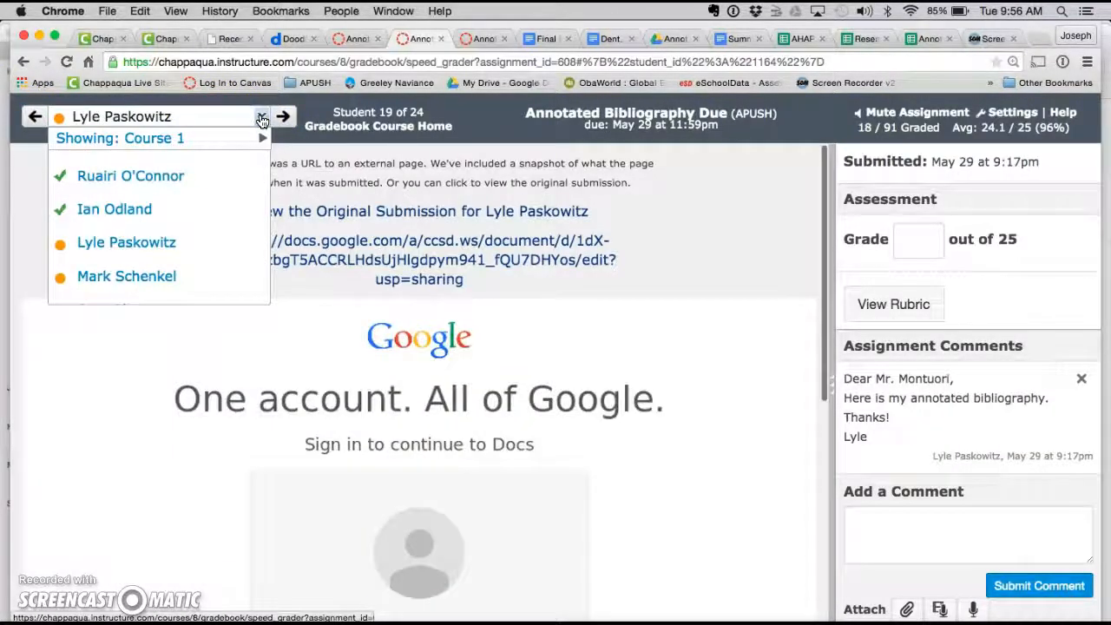
{"action": "mouse_move", "coordinate": [206, 144]}
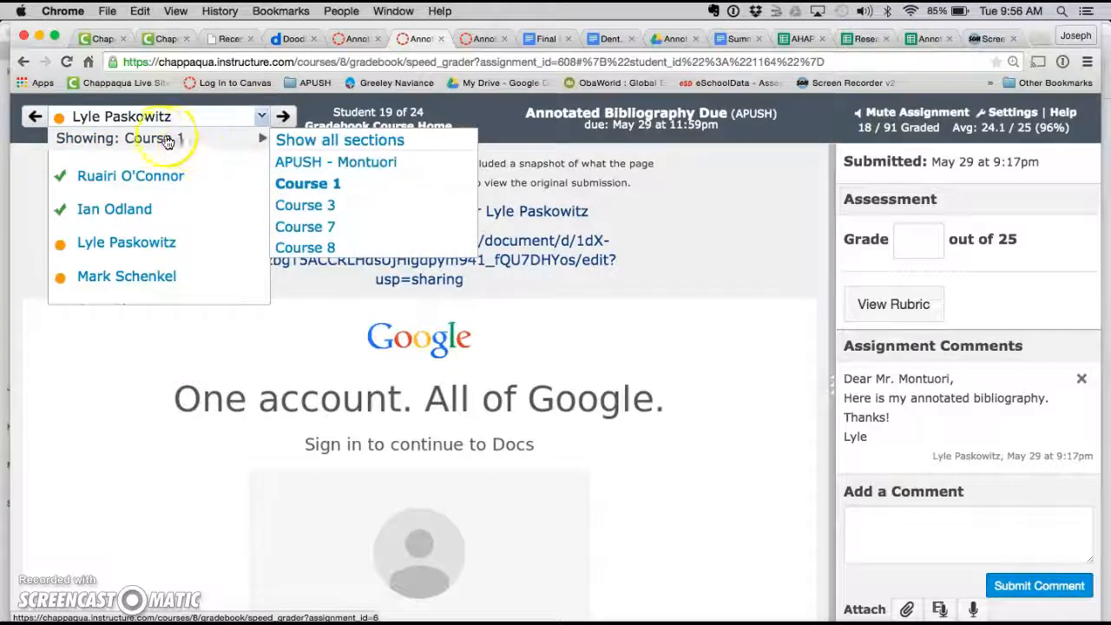
- Examine the Course 1 student list for which submissions are graded and which are not
{"action": "scroll", "coordinate": [187, 199], "scroll_direction": "down", "scroll_amount": 5}
{"action": "scroll", "coordinate": [174, 217], "scroll_direction": "up", "scroll_amount": 10}
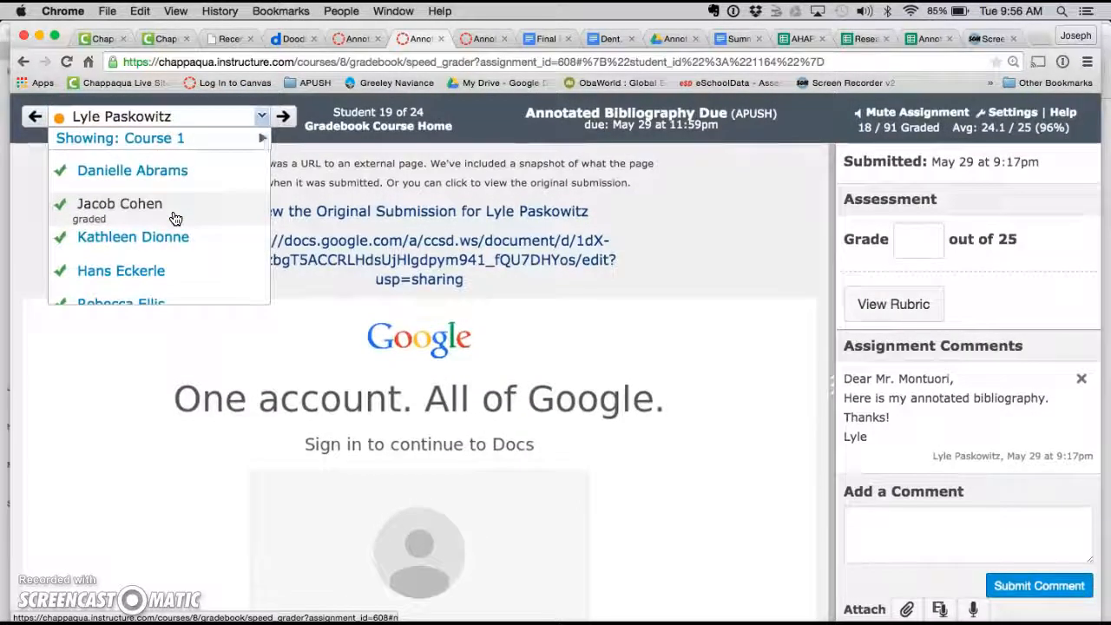
{"action": "scroll", "coordinate": [174, 218], "scroll_direction": "down", "scroll_amount": 5}
{"action": "scroll", "coordinate": [175, 218], "scroll_direction": "down", "scroll_amount": 4}
{"action": "scroll", "coordinate": [175, 218], "scroll_direction": "down", "scroll_amount": 5}
{"action": "scroll", "coordinate": [175, 217], "scroll_direction": "down", "scroll_amount": 1}
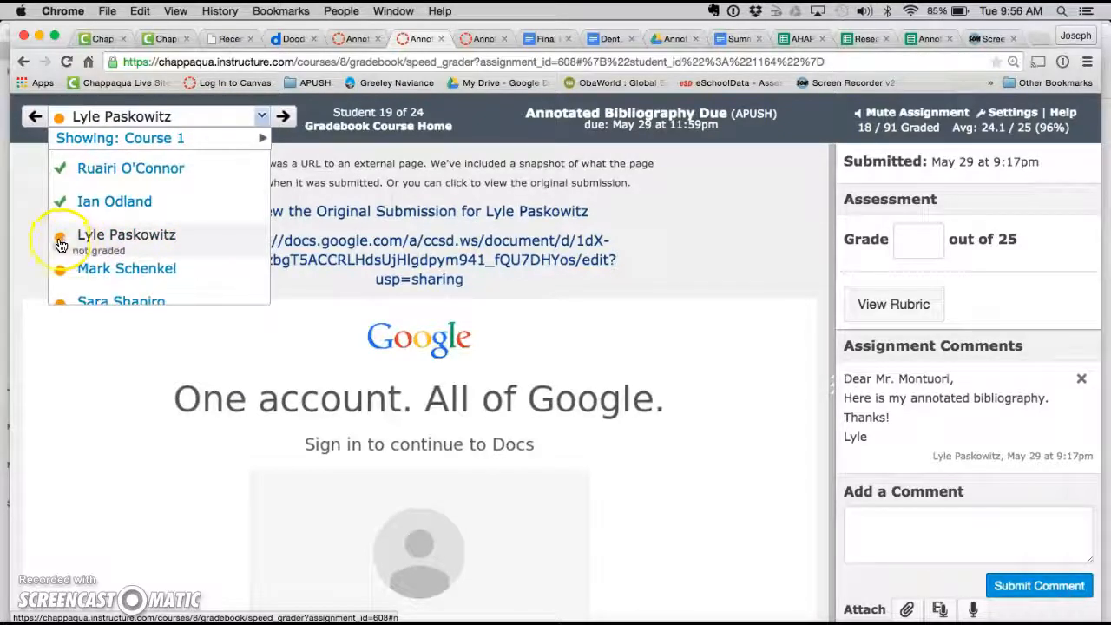
{"action": "scroll", "coordinate": [153, 245], "scroll_direction": "down", "scroll_amount": 4}
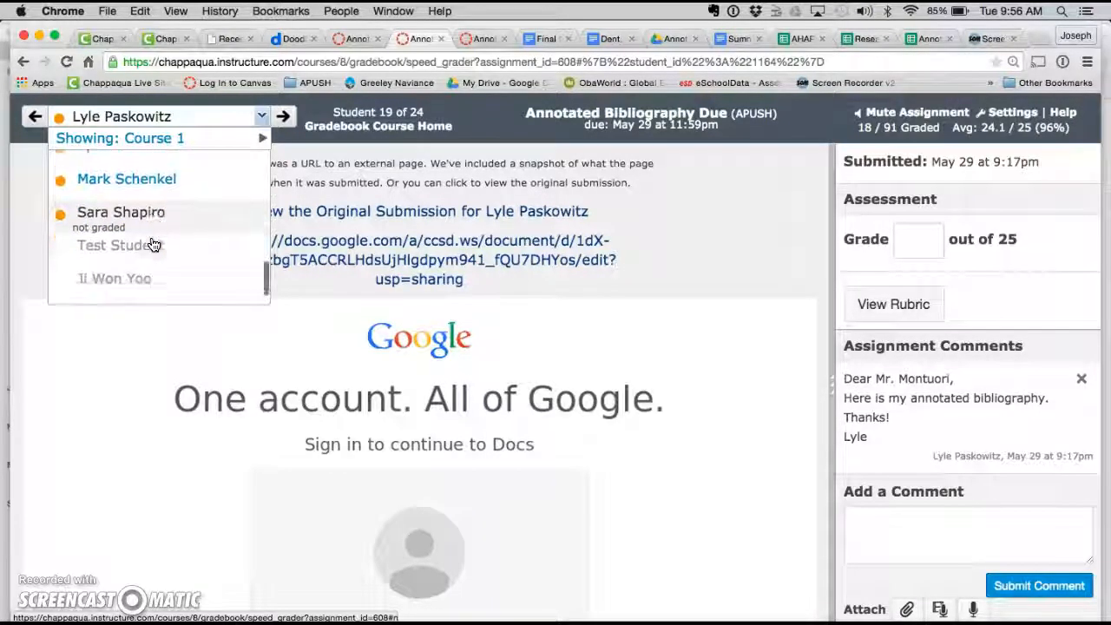
{"action": "scroll", "coordinate": [152, 245], "scroll_direction": "up", "scroll_amount": 4}
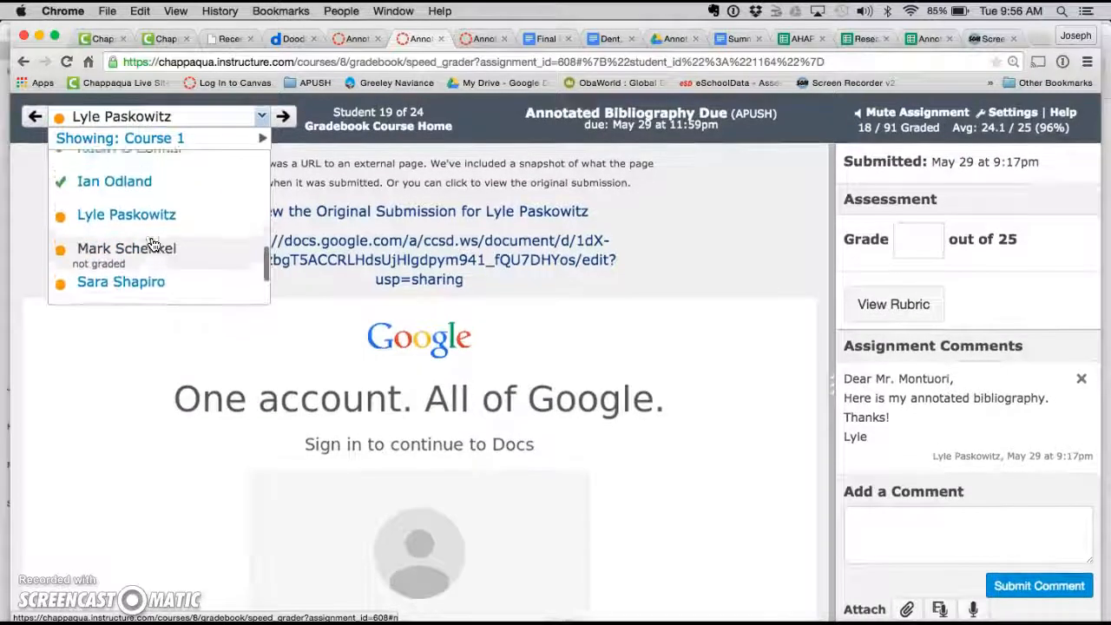
- Check the section choices again and select the first ungraded student in the Course 1 list
{"action": "left_click", "coordinate": [280, 132]}
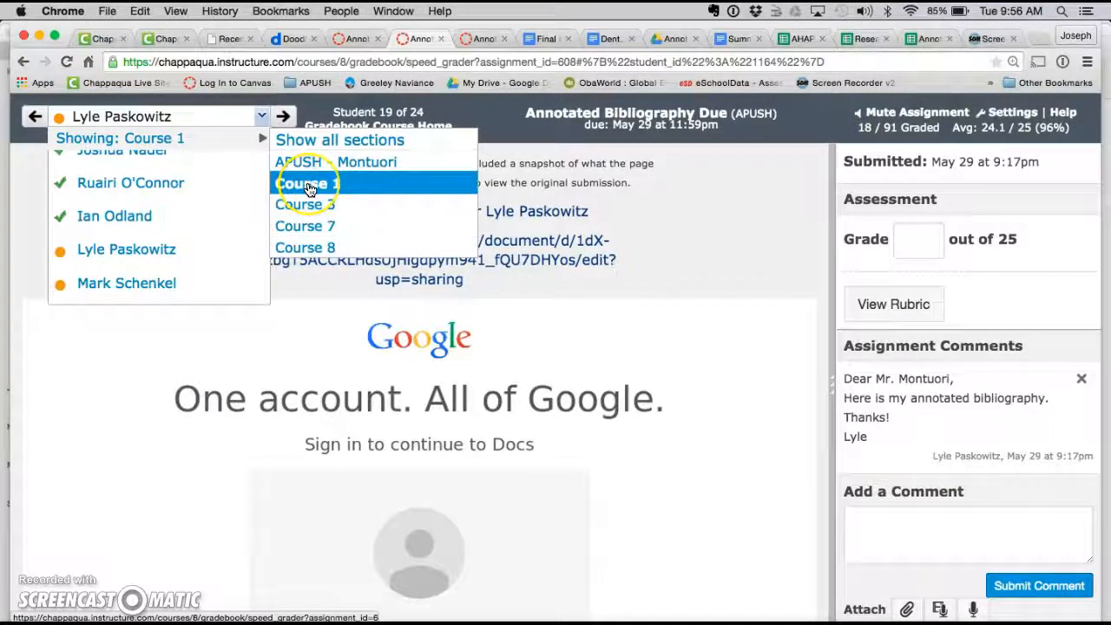
{"action": "left_click", "coordinate": [218, 186]}
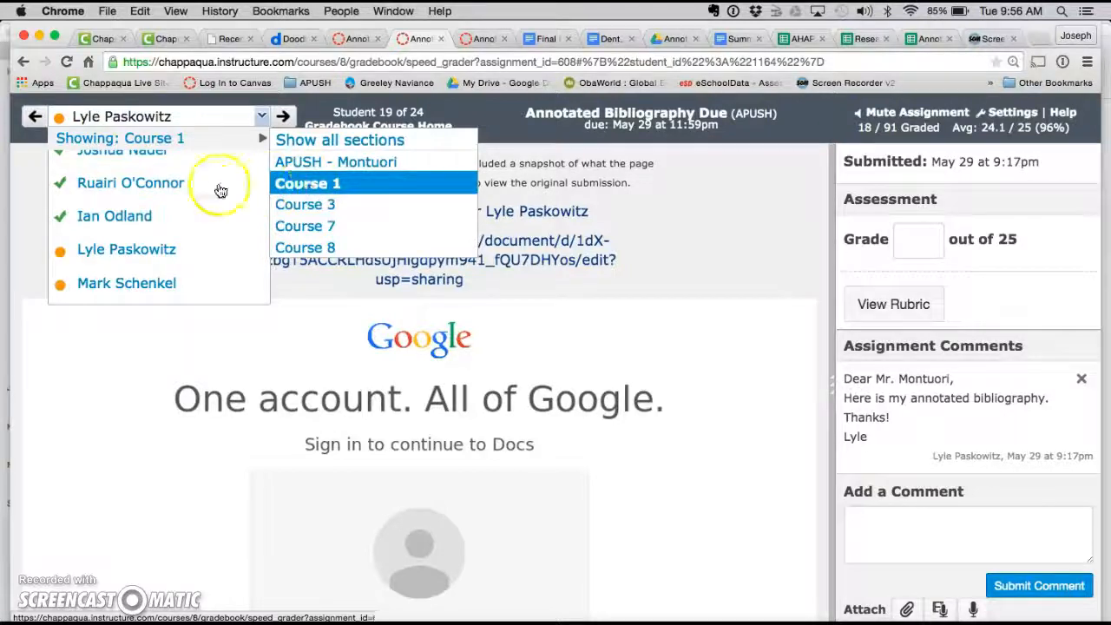
{"action": "scroll", "coordinate": [179, 186], "scroll_direction": "down", "scroll_amount": 3}
{"action": "scroll", "coordinate": [178, 196], "scroll_direction": "up", "scroll_amount": 2}
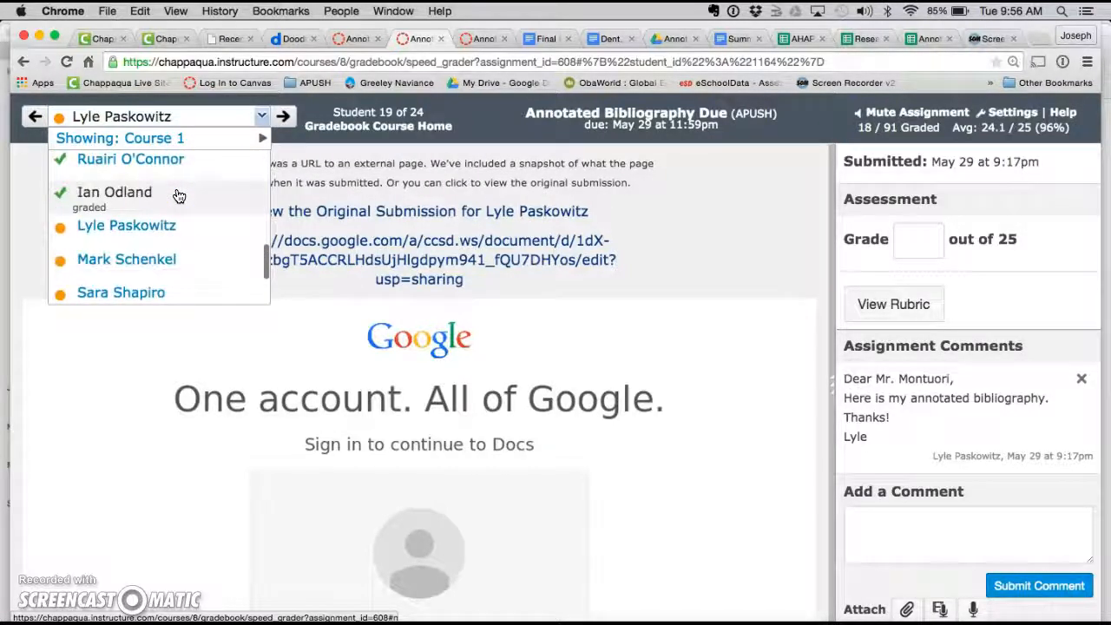
{"action": "scroll", "coordinate": [178, 196], "scroll_direction": "up", "scroll_amount": 1}
{"action": "left_click", "coordinate": [204, 179]}
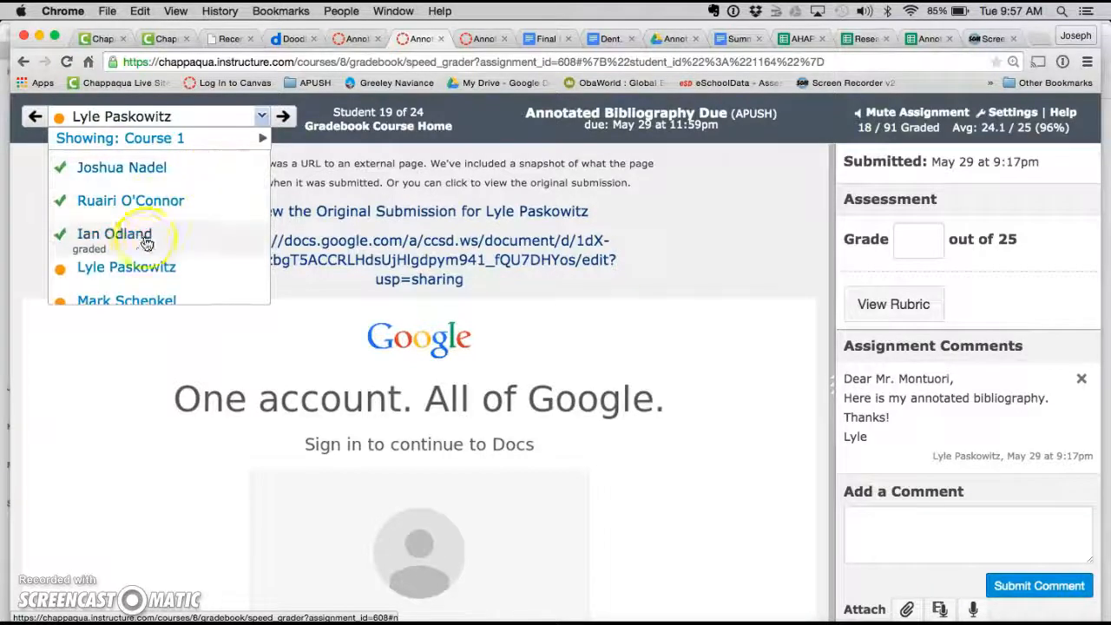
{"action": "left_click", "coordinate": [132, 272]}
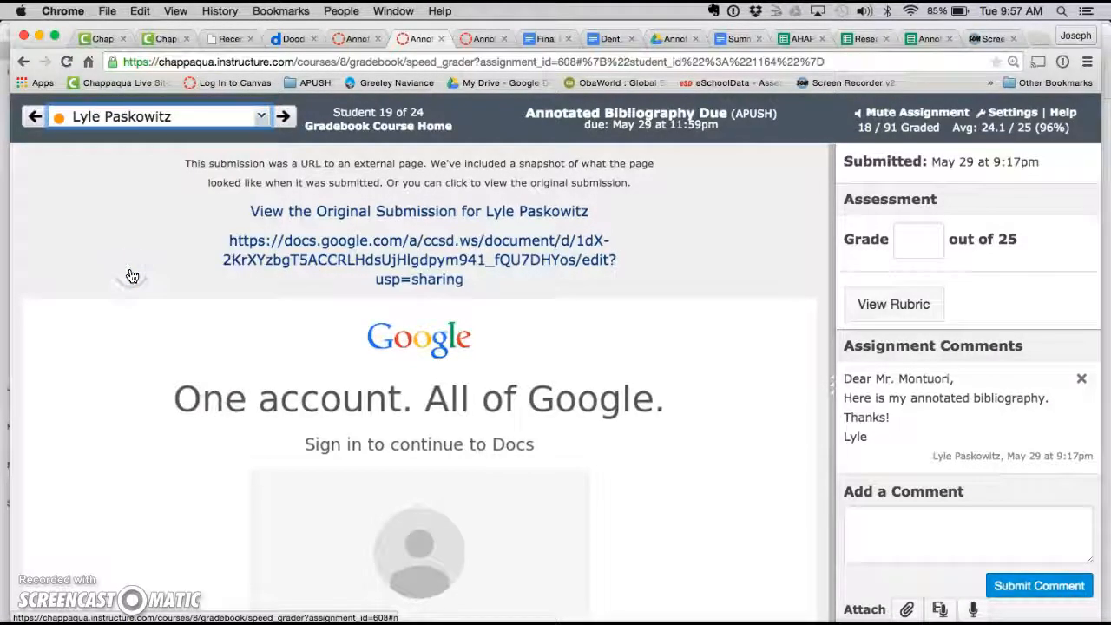
- Open the student's original submission inside SpeedGrader and skim the annotated bibliography from start to end
{"action": "left_click", "coordinate": [387, 216]}
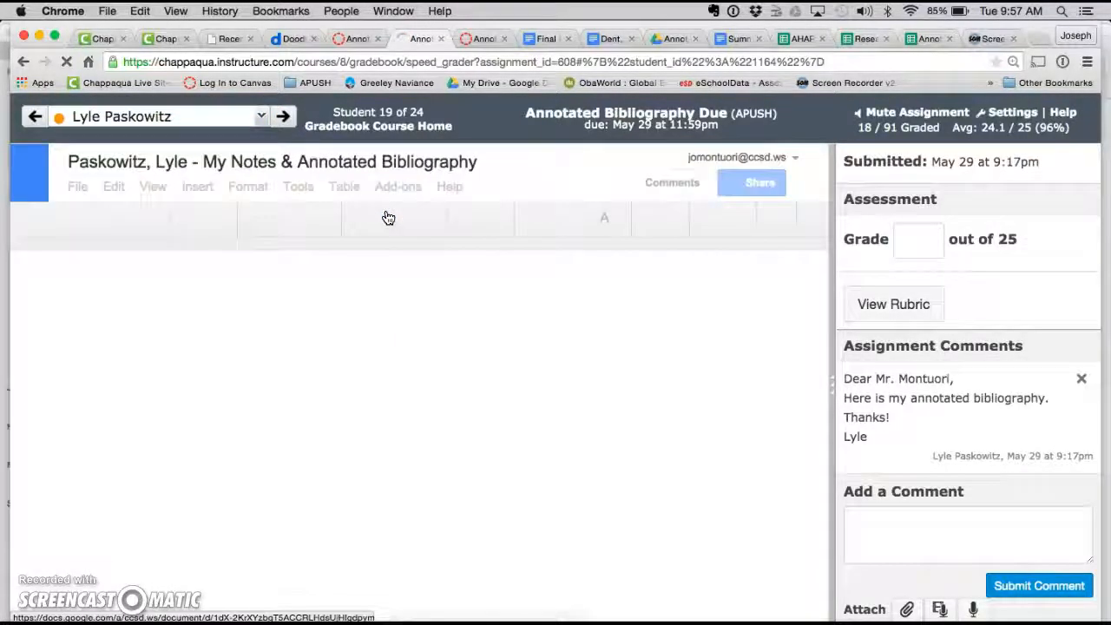
{"action": "left_click", "coordinate": [461, 374]}
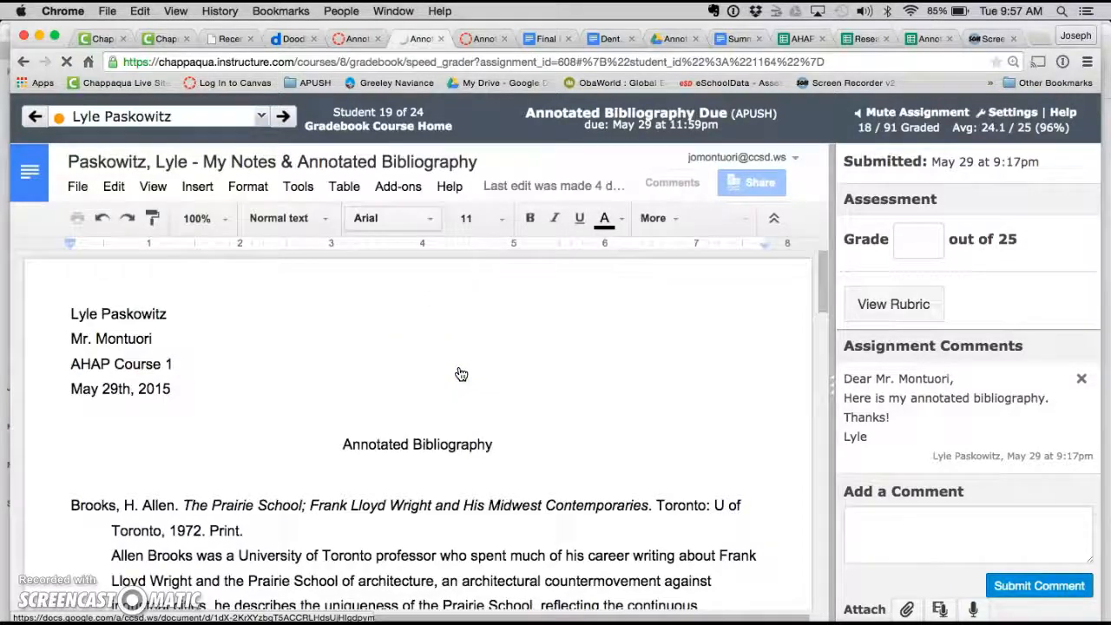
{"action": "scroll", "coordinate": [460, 374], "scroll_direction": "down", "scroll_amount": 5}
{"action": "scroll", "coordinate": [461, 374], "scroll_direction": "down", "scroll_amount": 8}
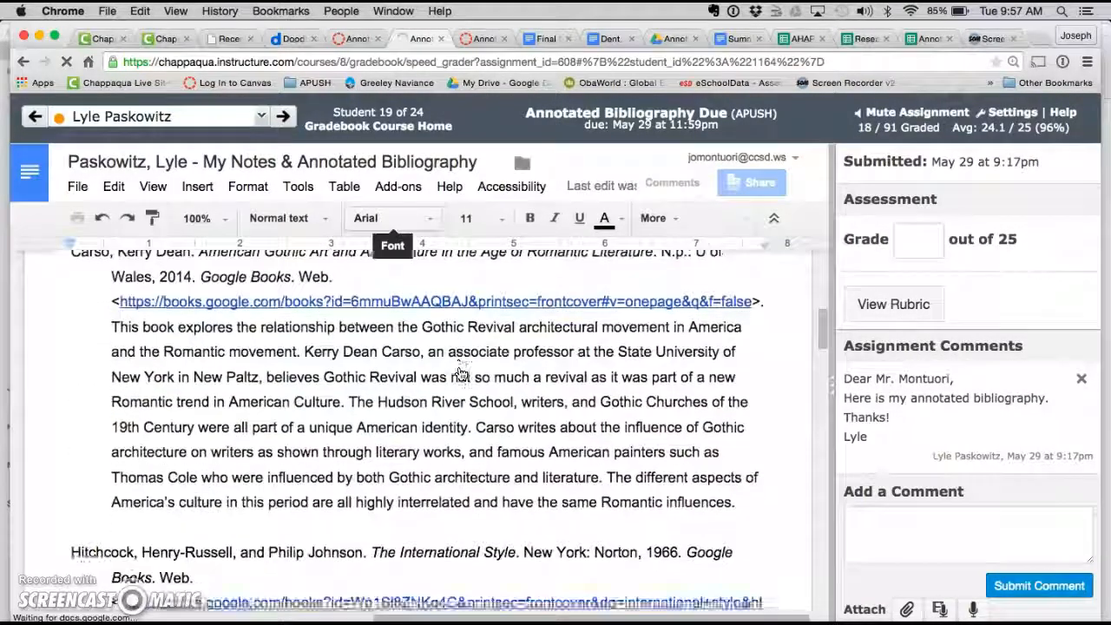
{"action": "scroll", "coordinate": [461, 374], "scroll_direction": "down", "scroll_amount": 6}
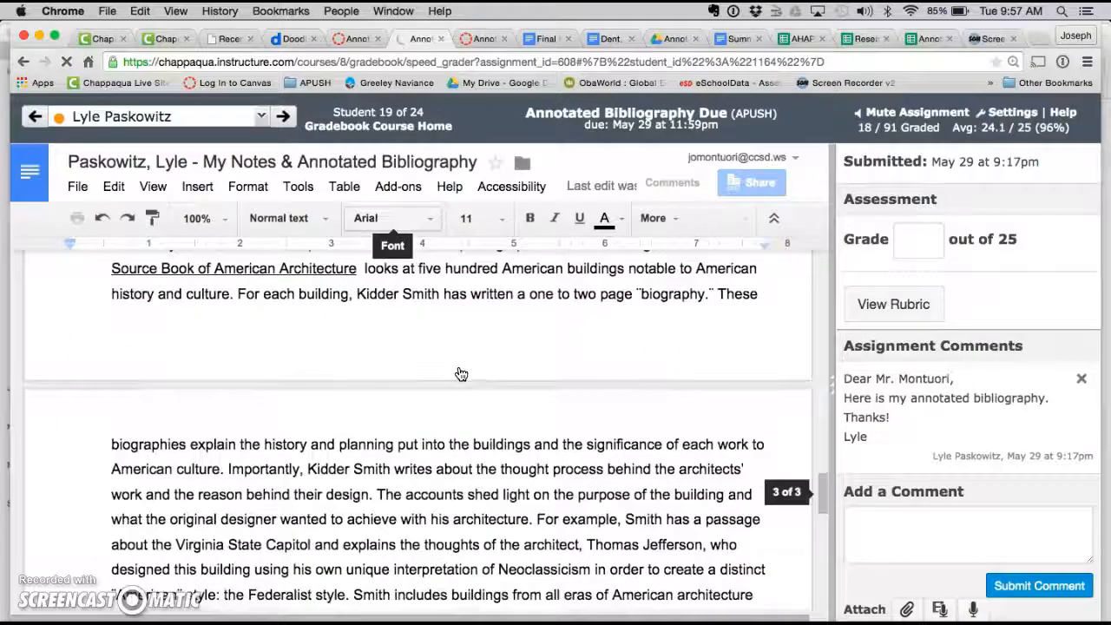
{"action": "scroll", "coordinate": [460, 374], "scroll_direction": "up", "scroll_amount": 15}
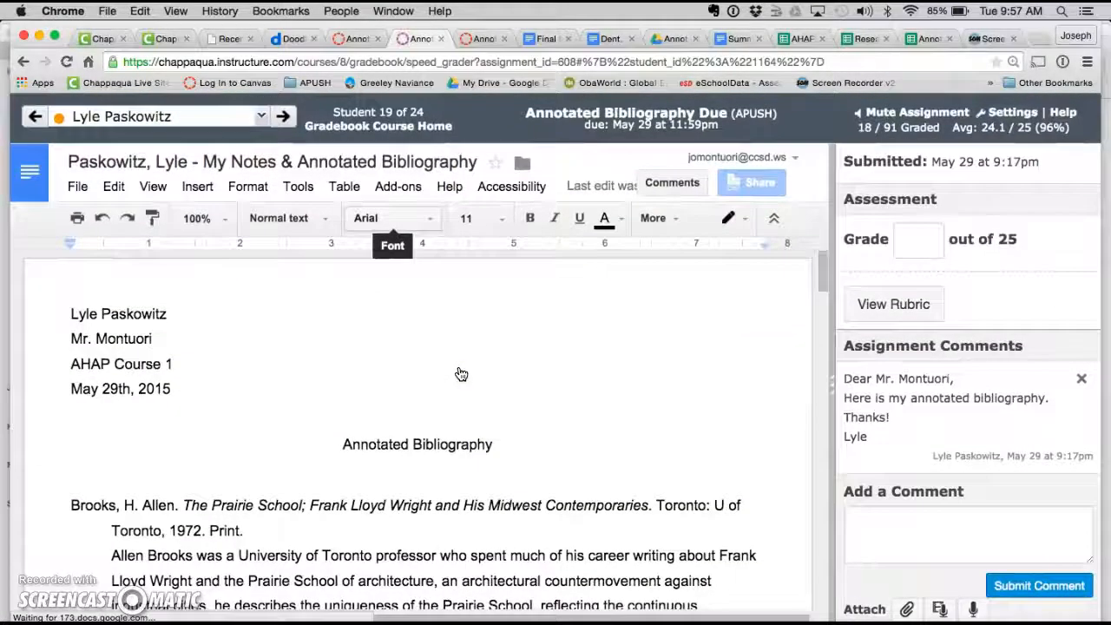
- Open the grading rubric beside the submission and narrow the rubric pane to give the document its full width
{"action": "left_click", "coordinate": [894, 303]}
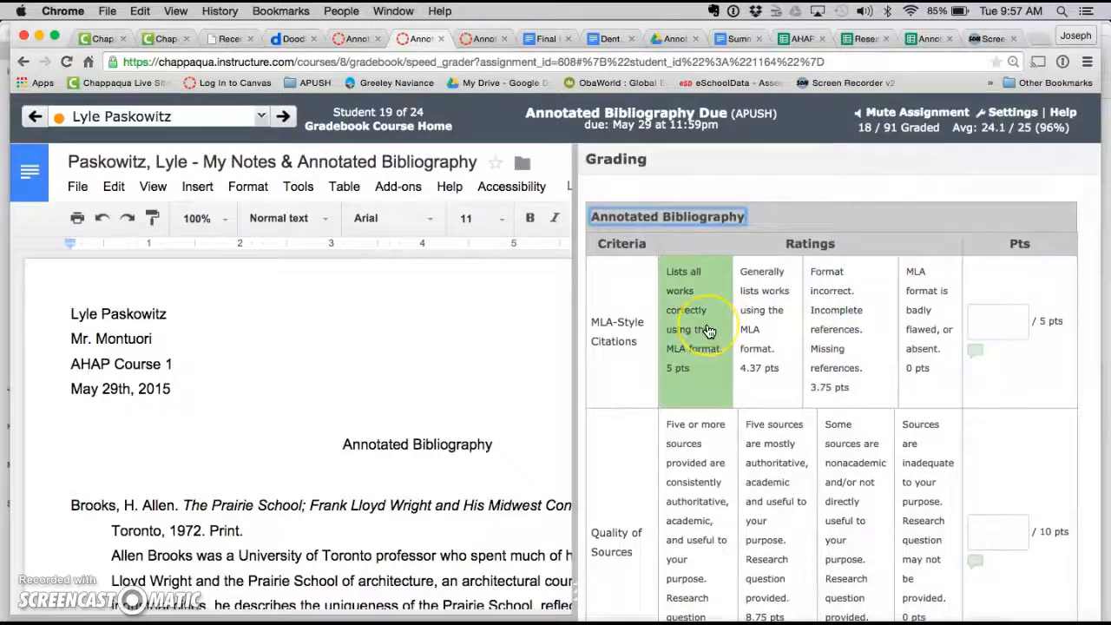
{"action": "scroll", "coordinate": [706, 322], "scroll_direction": "down", "scroll_amount": 3}
{"action": "scroll", "coordinate": [708, 330], "scroll_direction": "down", "scroll_amount": 5}
{"action": "scroll", "coordinate": [708, 329], "scroll_direction": "up", "scroll_amount": 8}
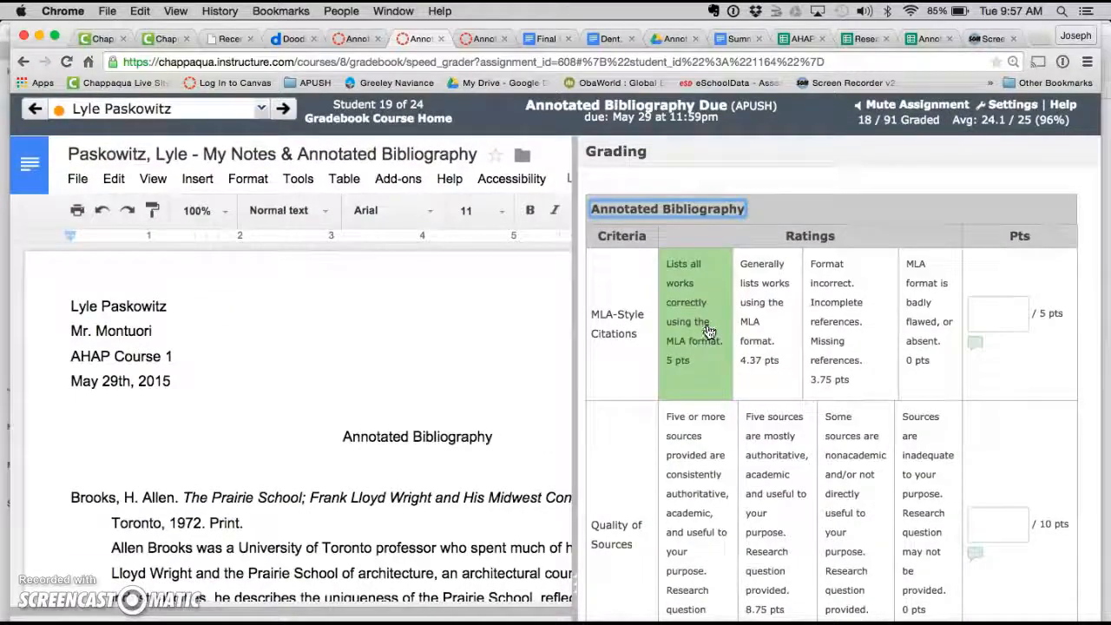
{"action": "scroll", "coordinate": [408, 427], "scroll_direction": "down", "scroll_amount": 3}
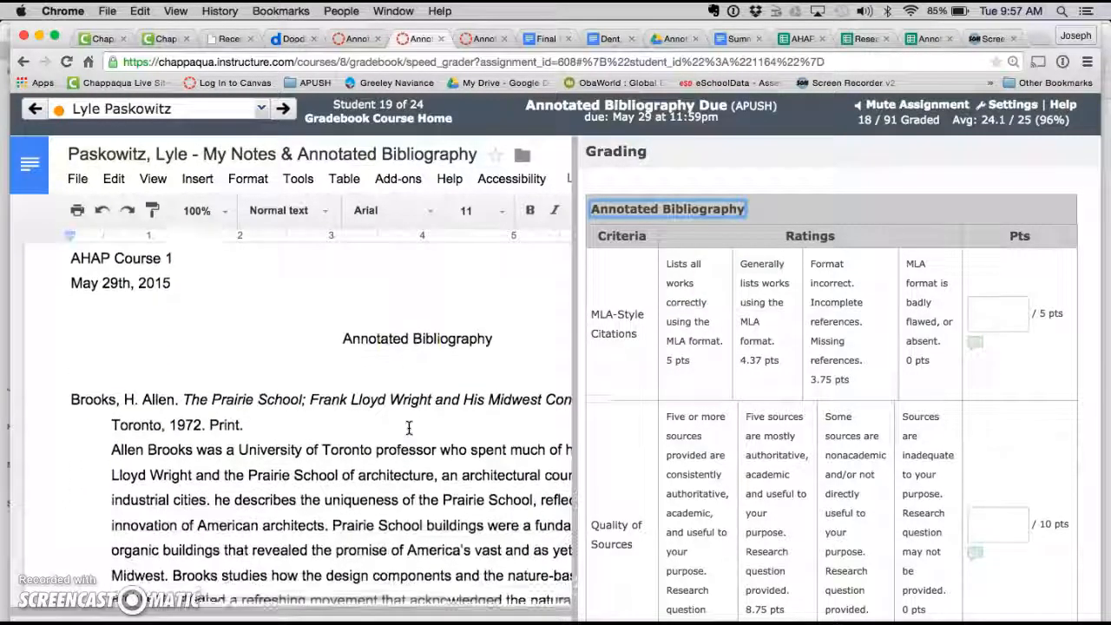
{"action": "scroll", "coordinate": [408, 427], "scroll_direction": "down", "scroll_amount": 1}
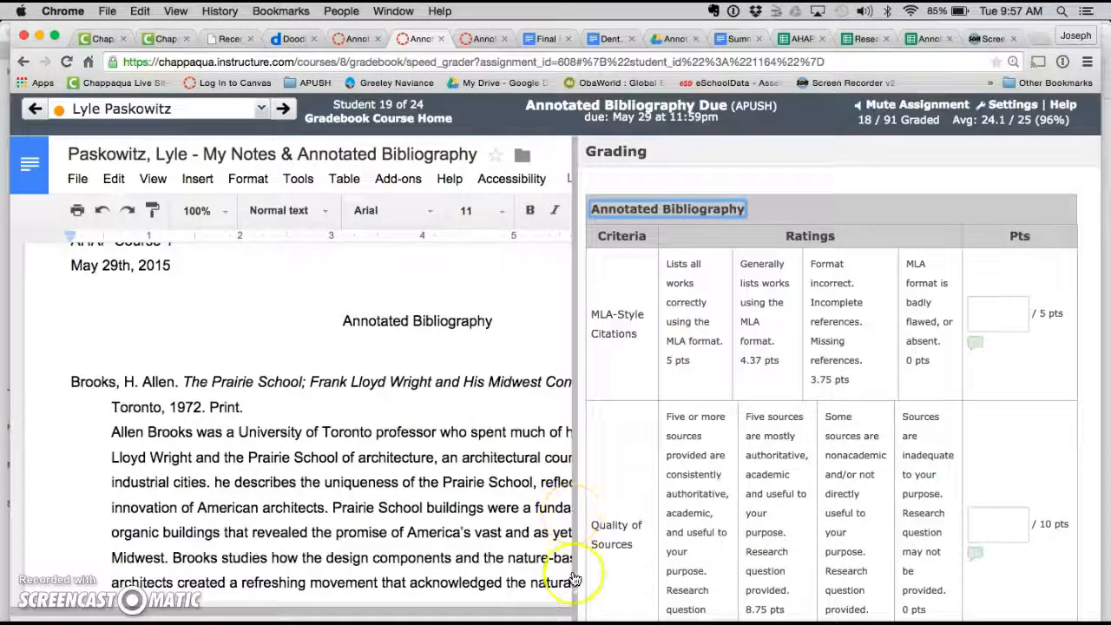
{"action": "left_click_drag", "start_coordinate": [575, 586], "coordinate": [799, 577]}
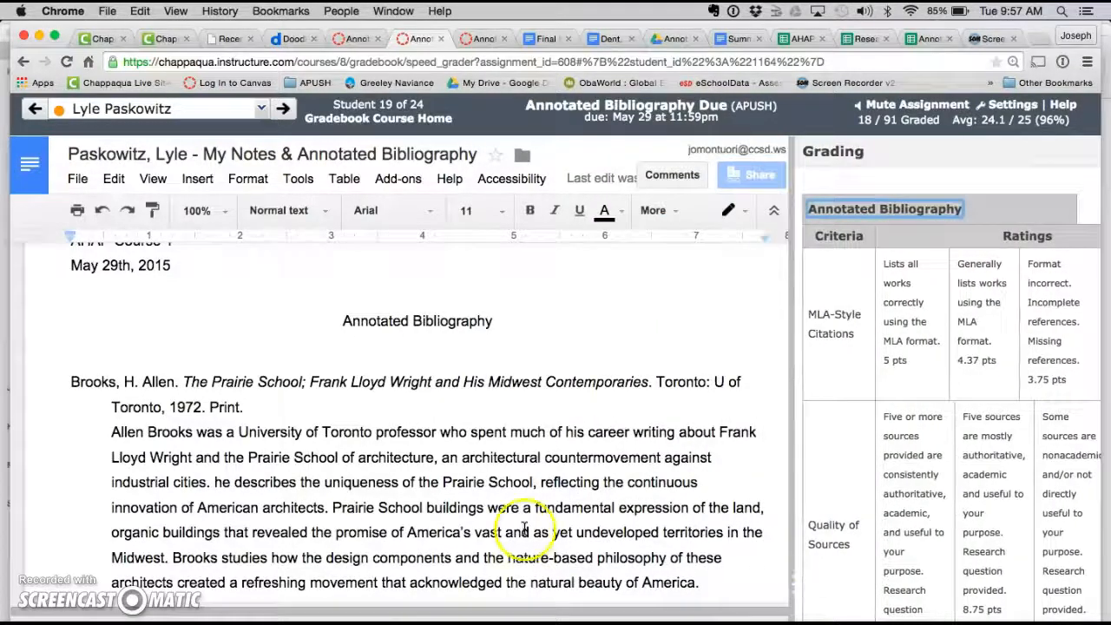
- Read through the submitted bibliography and rate its MLA-Style Citations at 5 pts in the rubric
{"action": "scroll", "coordinate": [524, 528], "scroll_direction": "down", "scroll_amount": 8}
{"action": "scroll", "coordinate": [524, 527], "scroll_direction": "down", "scroll_amount": 12}
{"action": "scroll", "coordinate": [524, 527], "scroll_direction": "down", "scroll_amount": 12}
{"action": "scroll", "coordinate": [524, 528], "scroll_direction": "down", "scroll_amount": 5}
{"action": "scroll", "coordinate": [524, 530], "scroll_direction": "up", "scroll_amount": 10}
{"action": "scroll", "coordinate": [524, 527], "scroll_direction": "up", "scroll_amount": 15}
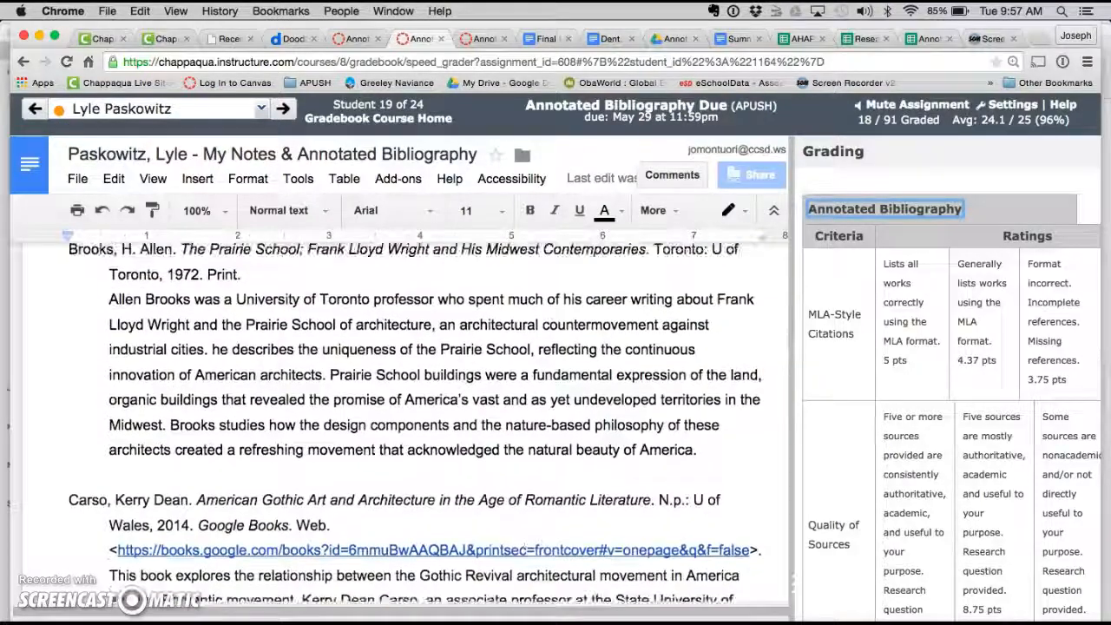
{"action": "left_click", "coordinate": [911, 368]}
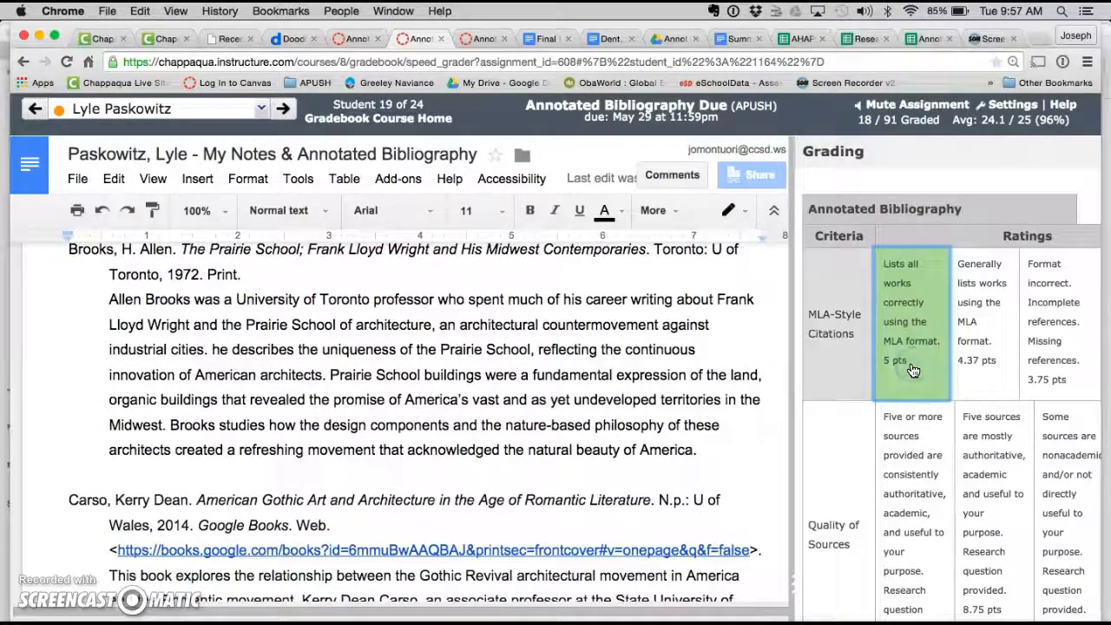
- Rate both Quality of Sources and Annotations at 10 pts, and save the rubric assessment
{"action": "scroll", "coordinate": [912, 371], "scroll_direction": "down", "scroll_amount": 4}
{"action": "scroll", "coordinate": [912, 370], "scroll_direction": "down", "scroll_amount": 2}
{"action": "left_click", "coordinate": [904, 341]}
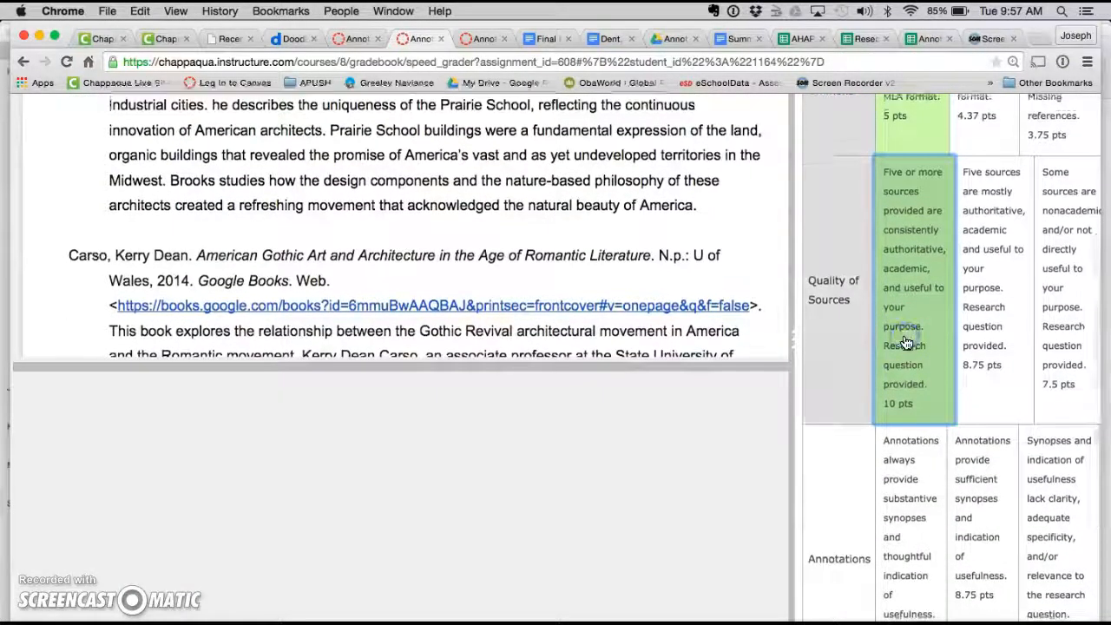
{"action": "scroll", "coordinate": [905, 341], "scroll_direction": "down", "scroll_amount": 4}
{"action": "left_click", "coordinate": [904, 341]}
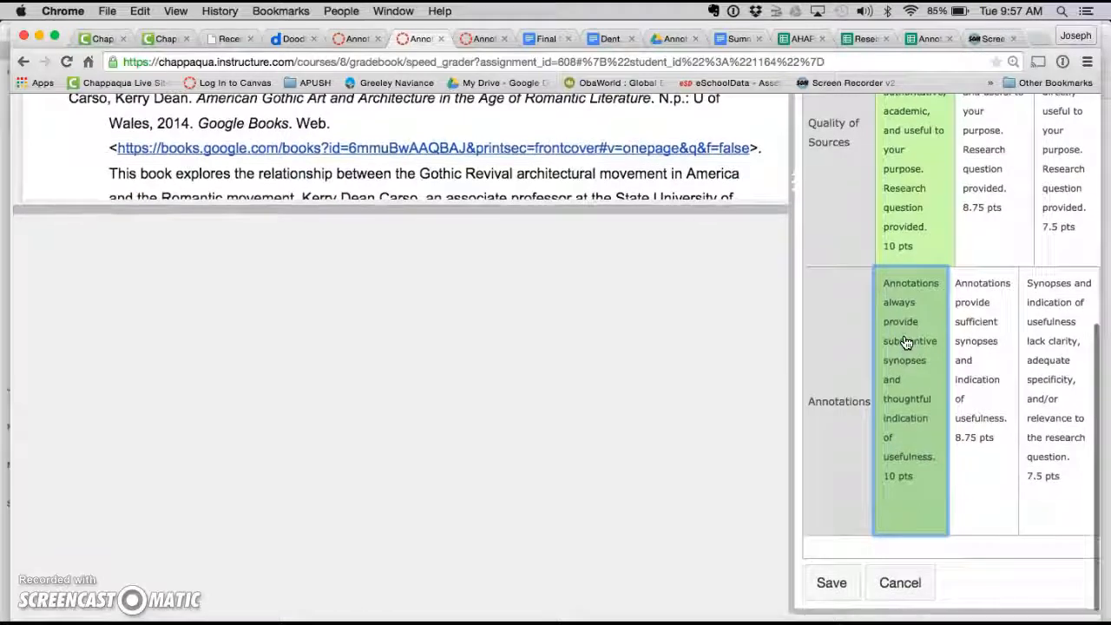
{"action": "left_click", "coordinate": [831, 596]}
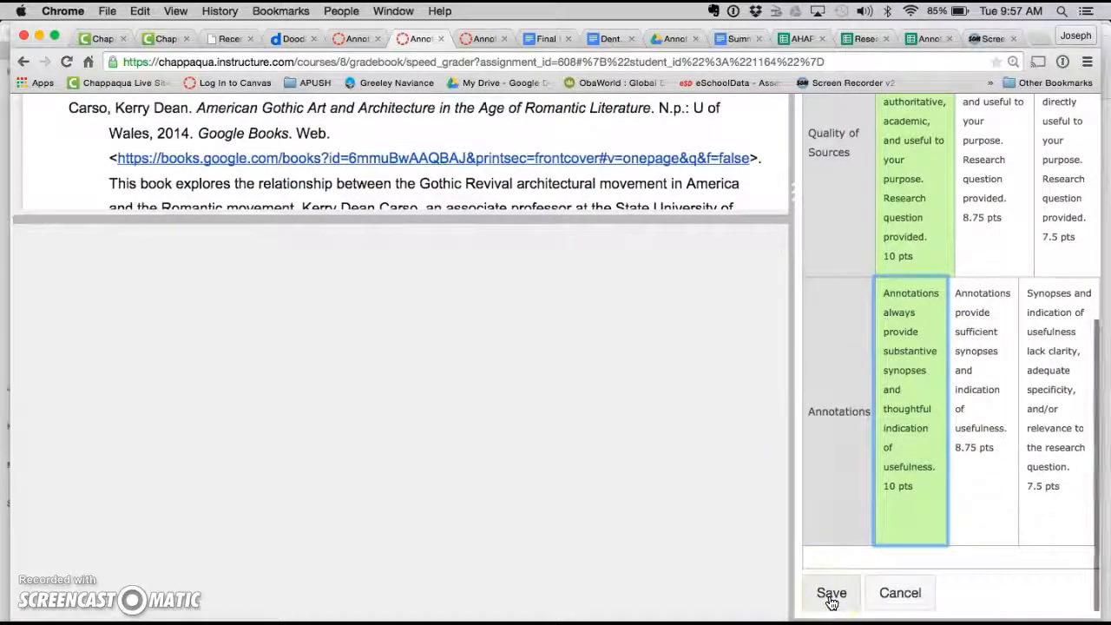
- Try the 4.37 and 3.75 pts ratings for MLA-Style Citations, and return the criterion to 5 pts
{"action": "scroll", "coordinate": [953, 283], "scroll_direction": "right", "scroll_amount": 5}
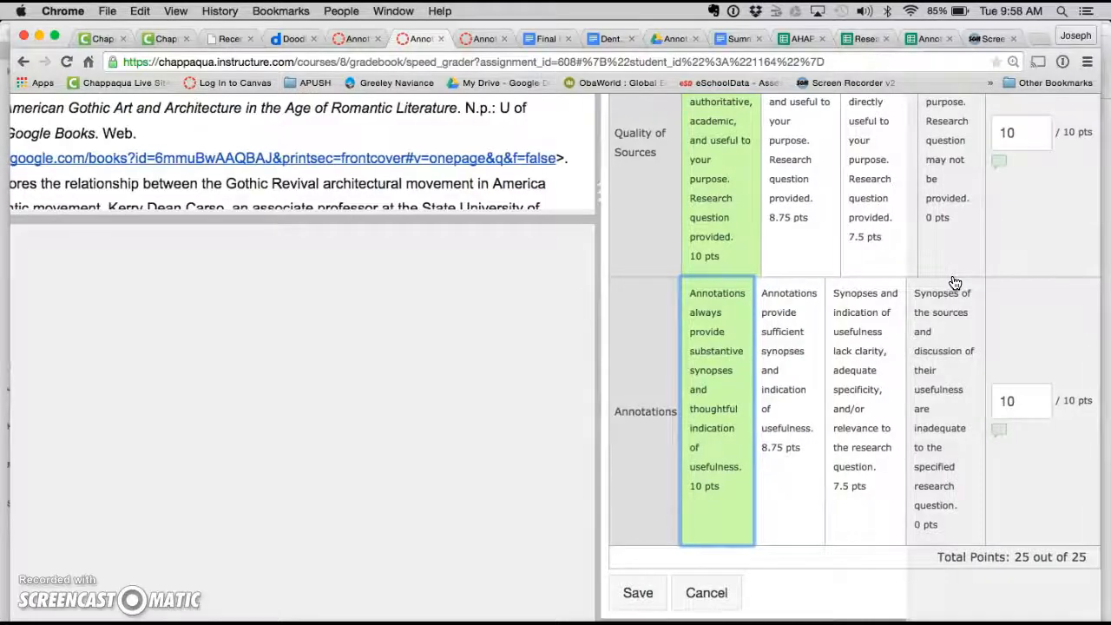
{"action": "scroll", "coordinate": [1041, 186], "scroll_direction": "up", "scroll_amount": 10}
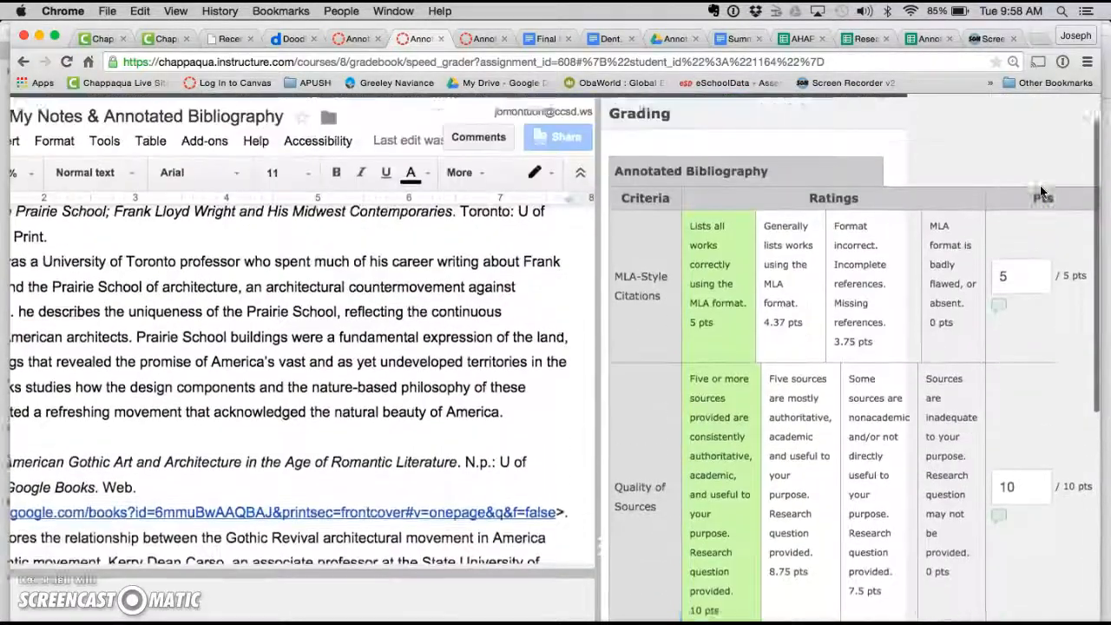
{"action": "scroll", "coordinate": [1040, 185], "scroll_direction": "down", "scroll_amount": 3}
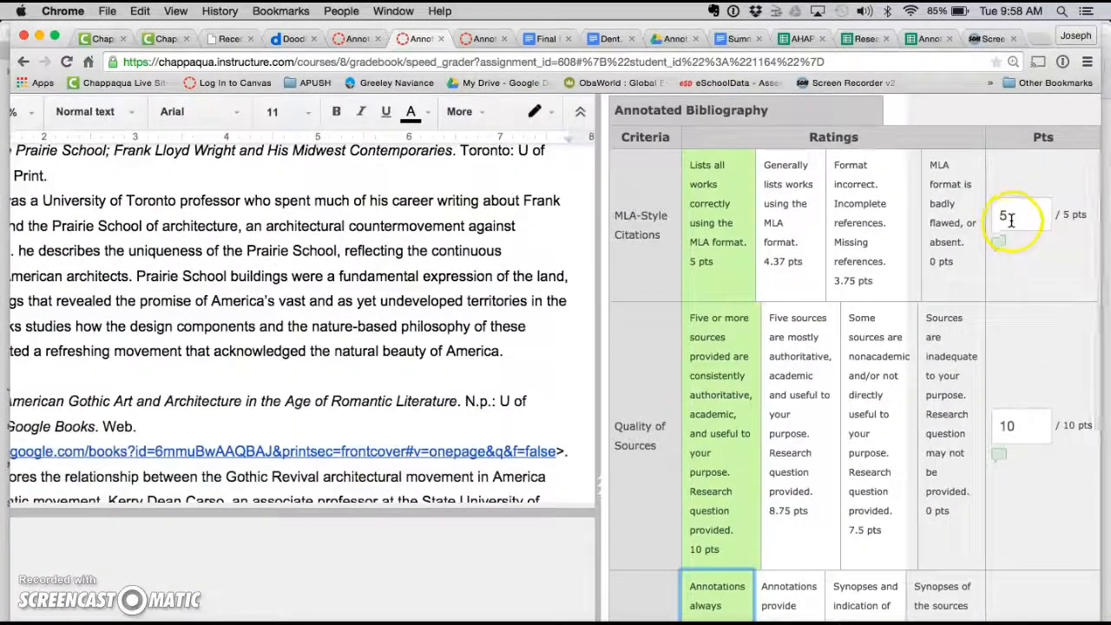
{"action": "left_click", "coordinate": [790, 239]}
{"action": "left_click", "coordinate": [790, 240]}
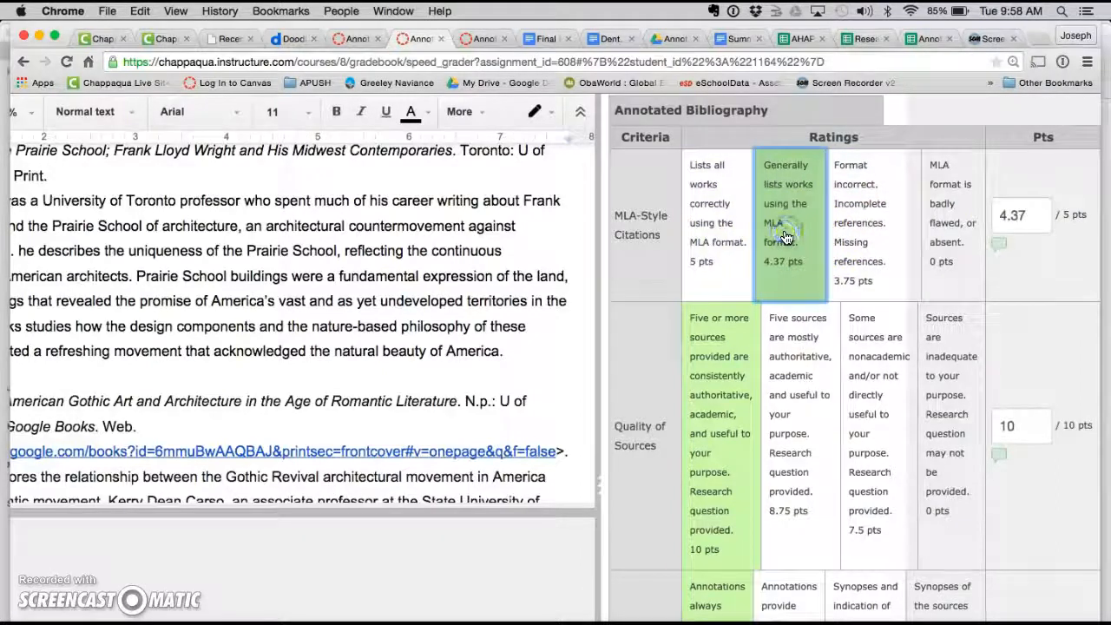
{"action": "left_click", "coordinate": [864, 242]}
{"action": "left_click", "coordinate": [1027, 219]}
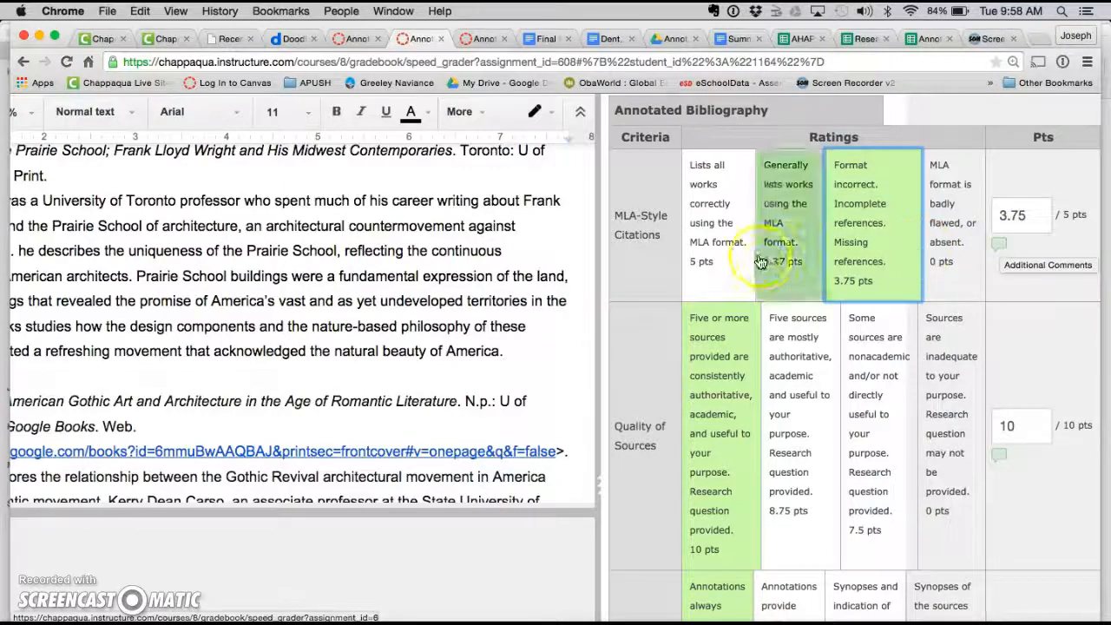
{"action": "left_click", "coordinate": [719, 246]}
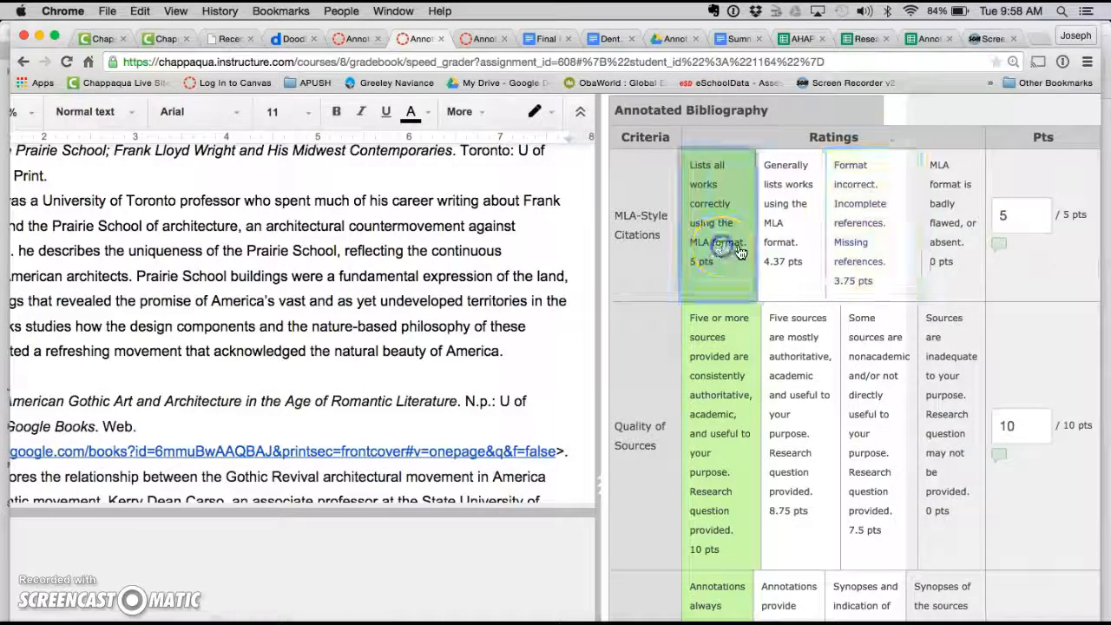
- Add the additional comment "Excellent MLA style citations." to the MLA-Style Citations criterion of the rubric
{"action": "left_click", "coordinate": [1000, 249]}
{"action": "type", "text": "Excellent MLA style "}
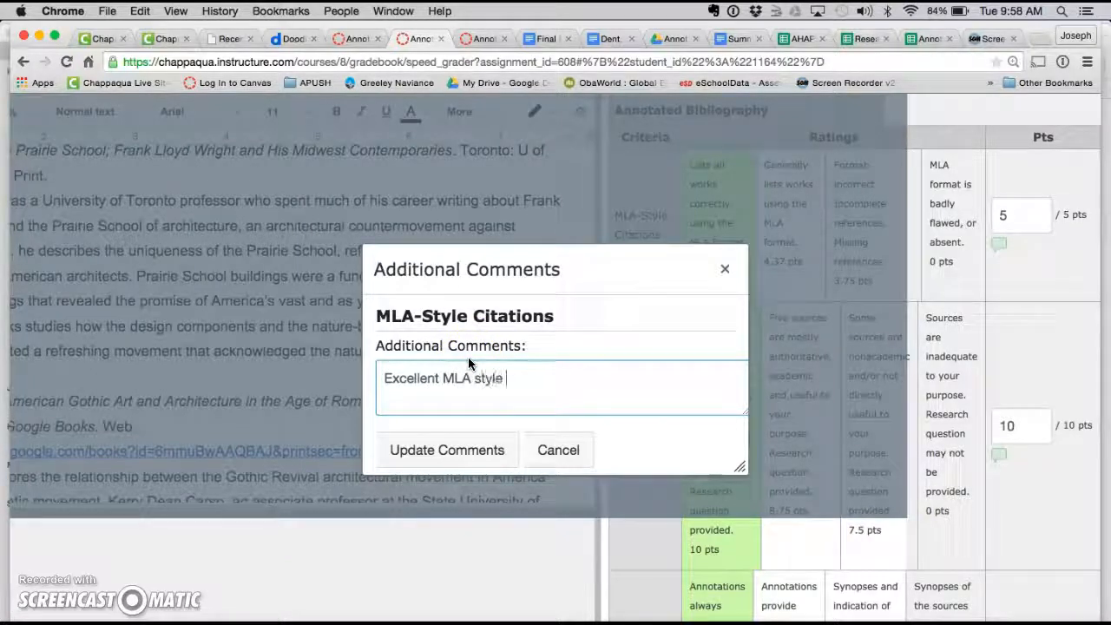
{"action": "type", "text": "citations."}
{"action": "key", "text": "Tab"}
{"action": "key", "text": "Return"}
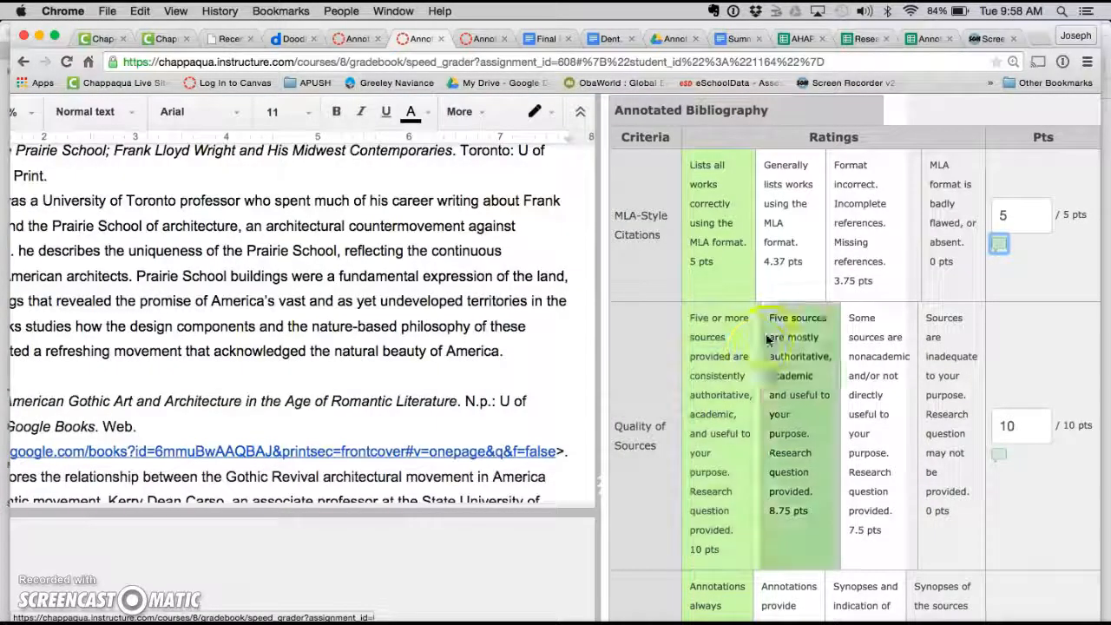
{"action": "left_click", "coordinate": [1027, 245]}
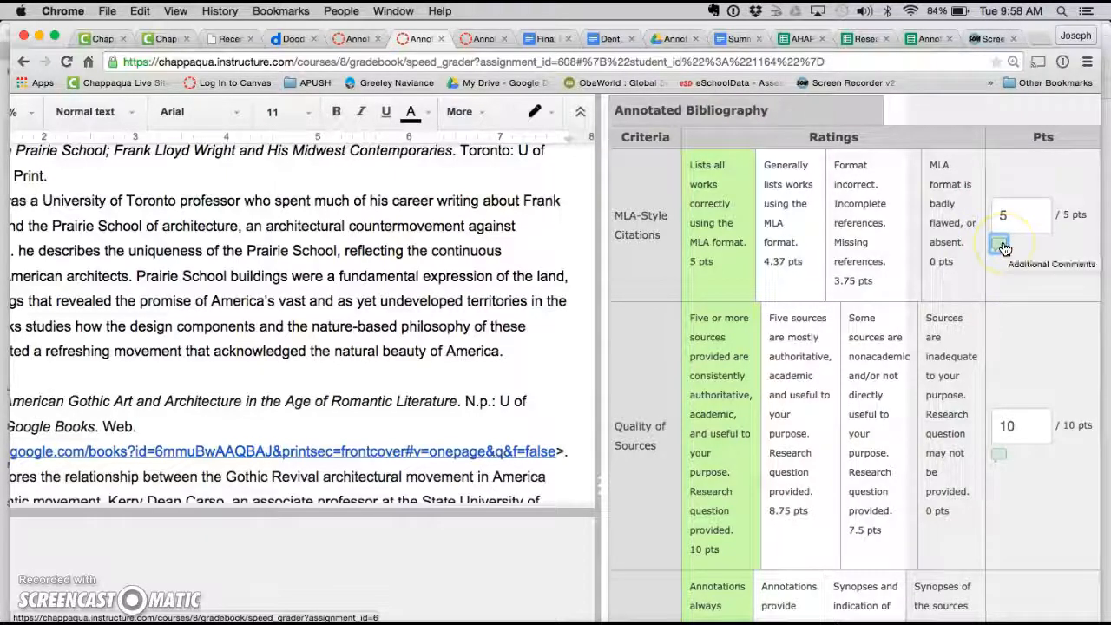
- Save the completed rubric assessment with its criterion comment
{"action": "scroll", "coordinate": [1012, 339], "scroll_direction": "down", "scroll_amount": 4}
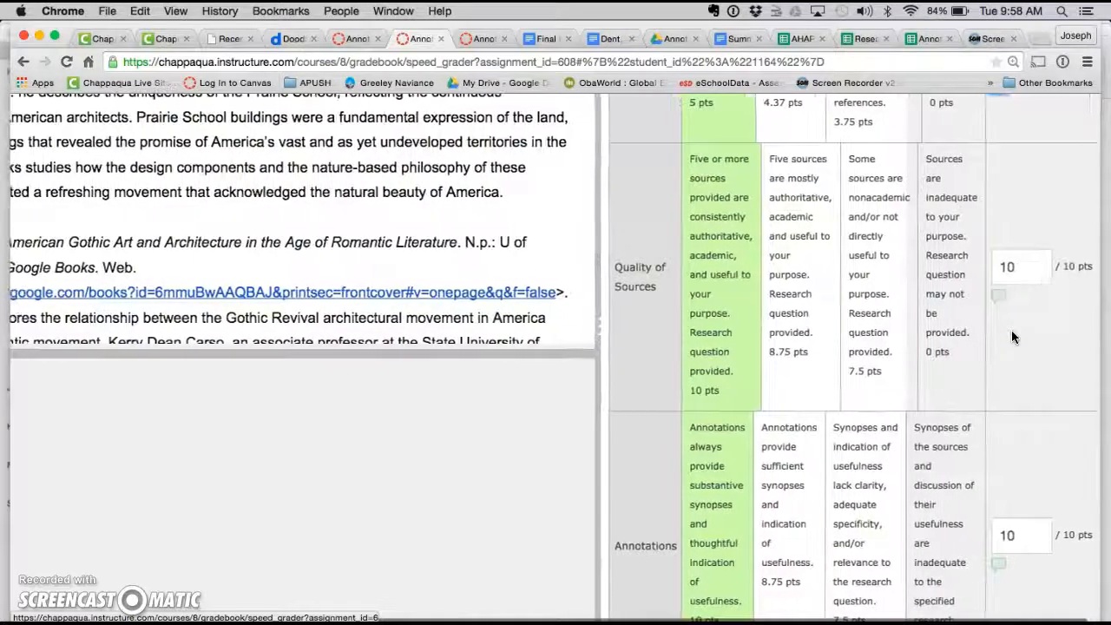
{"action": "left_click", "coordinate": [996, 289]}
{"action": "scroll", "coordinate": [994, 291], "scroll_direction": "down", "scroll_amount": 2}
{"action": "scroll", "coordinate": [992, 292], "scroll_direction": "down", "scroll_amount": 2}
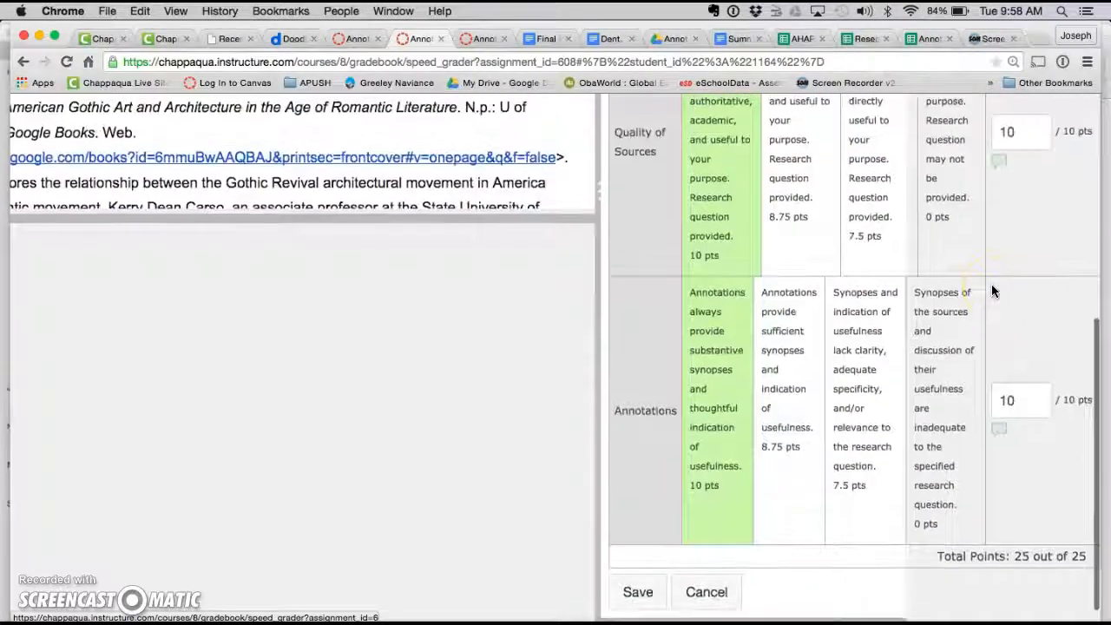
{"action": "left_click", "coordinate": [639, 595]}
{"action": "left_click", "coordinate": [642, 602]}
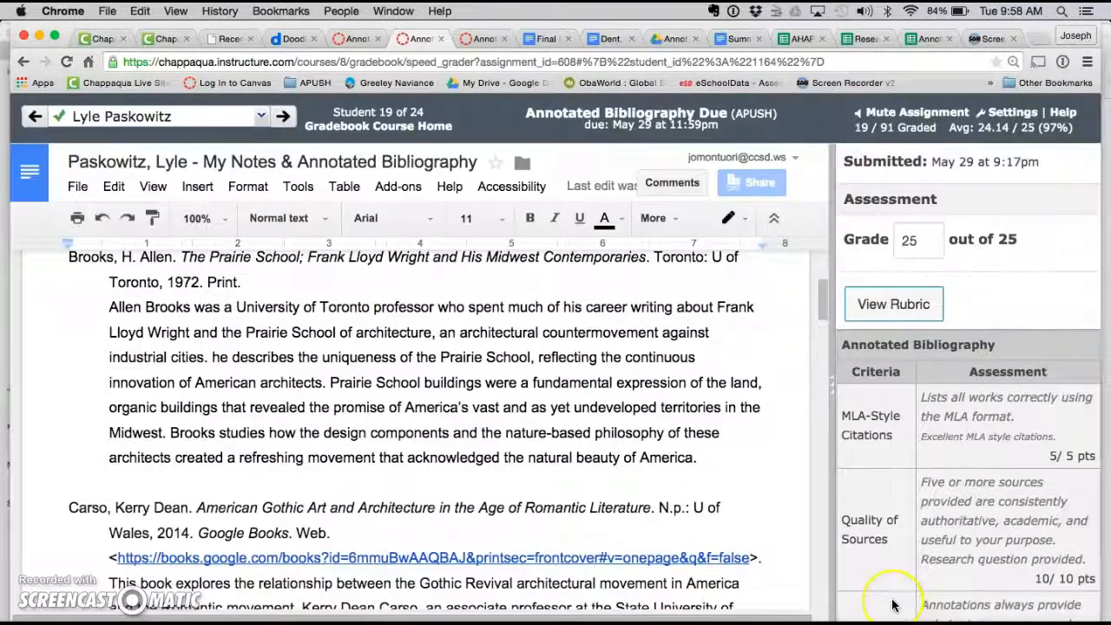
- Review the rubric assessment summary, the assignment comments and the comment options in the grading pane
{"action": "scroll", "coordinate": [896, 592], "scroll_direction": "down", "scroll_amount": 5}
{"action": "scroll", "coordinate": [893, 605], "scroll_direction": "down", "scroll_amount": 3}
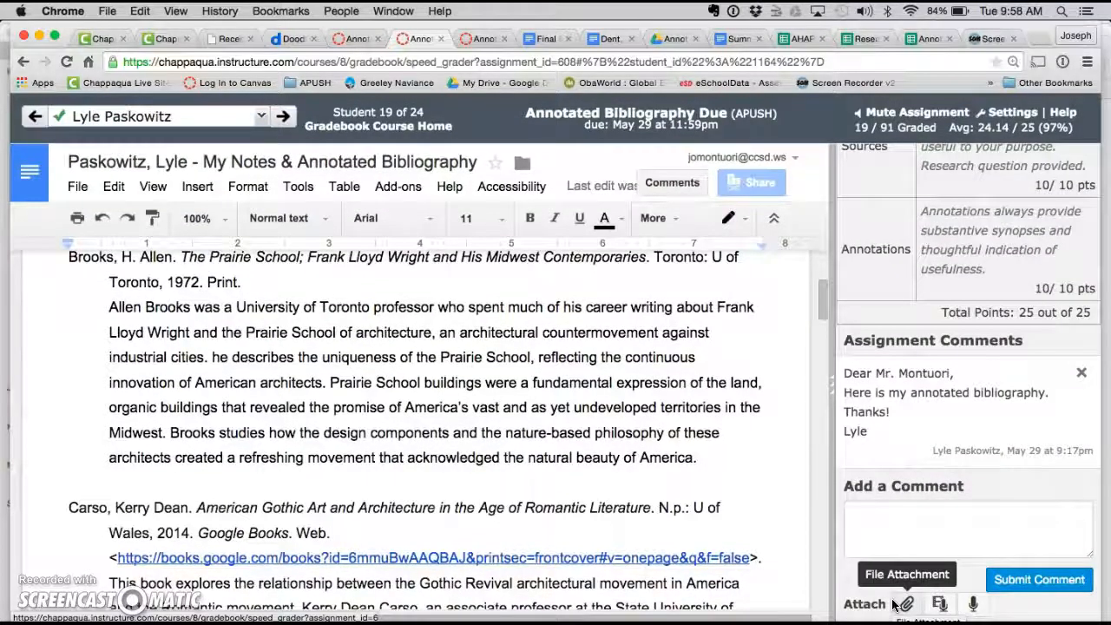
{"action": "scroll", "coordinate": [893, 598], "scroll_direction": "up", "scroll_amount": 2}
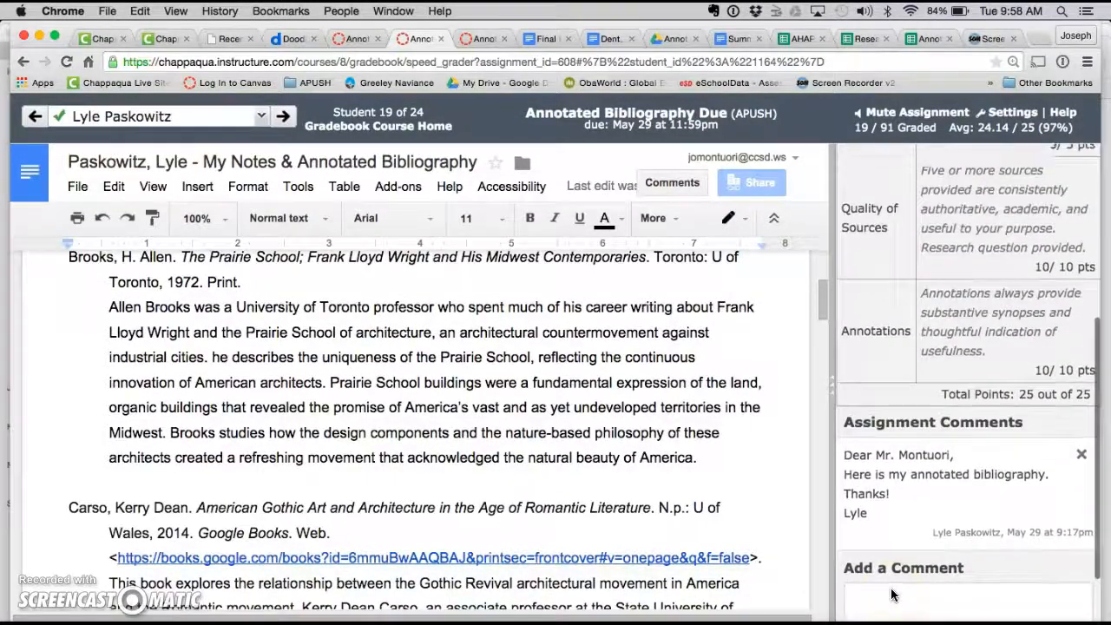
{"action": "scroll", "coordinate": [893, 595], "scroll_direction": "up", "scroll_amount": 1}
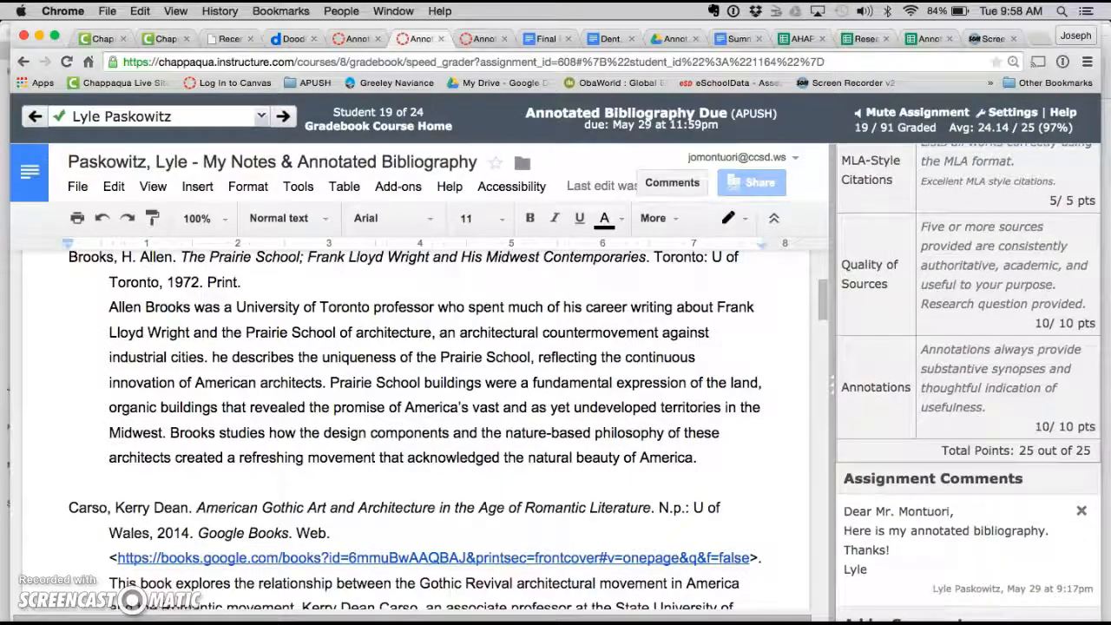
{"action": "scroll", "coordinate": [909, 287], "scroll_direction": "down", "scroll_amount": 3}
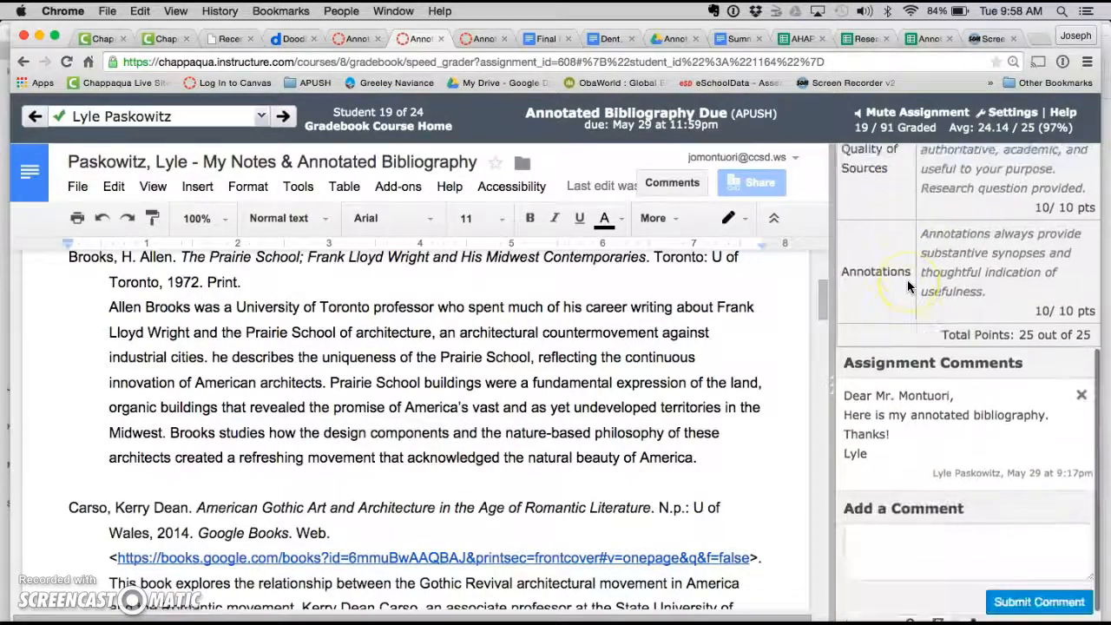
{"action": "scroll", "coordinate": [908, 286], "scroll_direction": "down", "scroll_amount": 1}
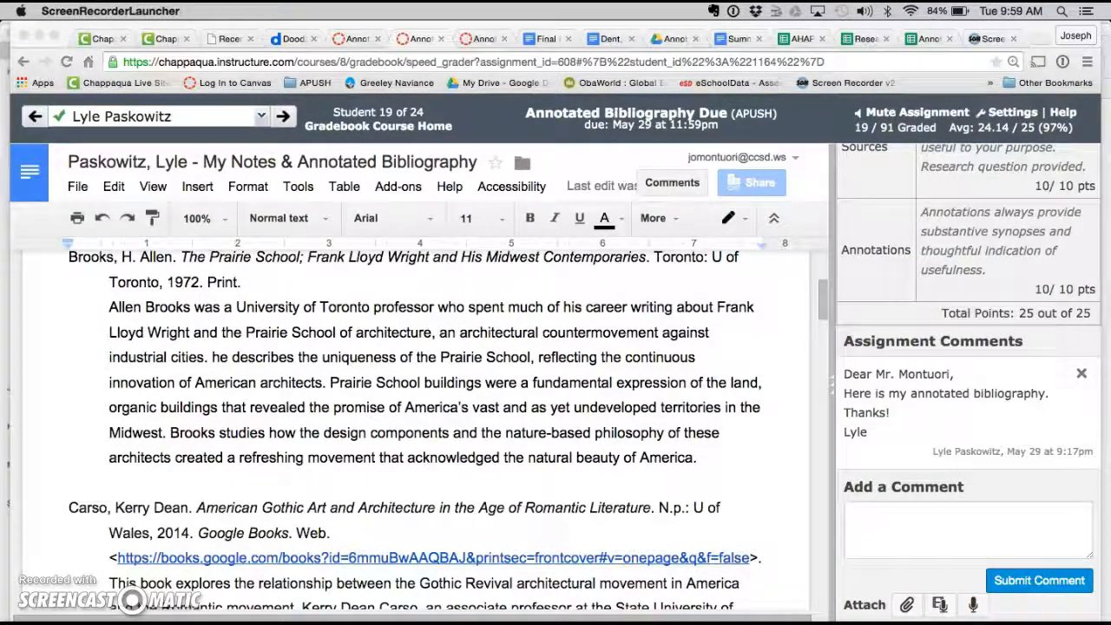
{"action": "scroll", "coordinate": [1067, 590], "scroll_direction": "up", "scroll_amount": 2}
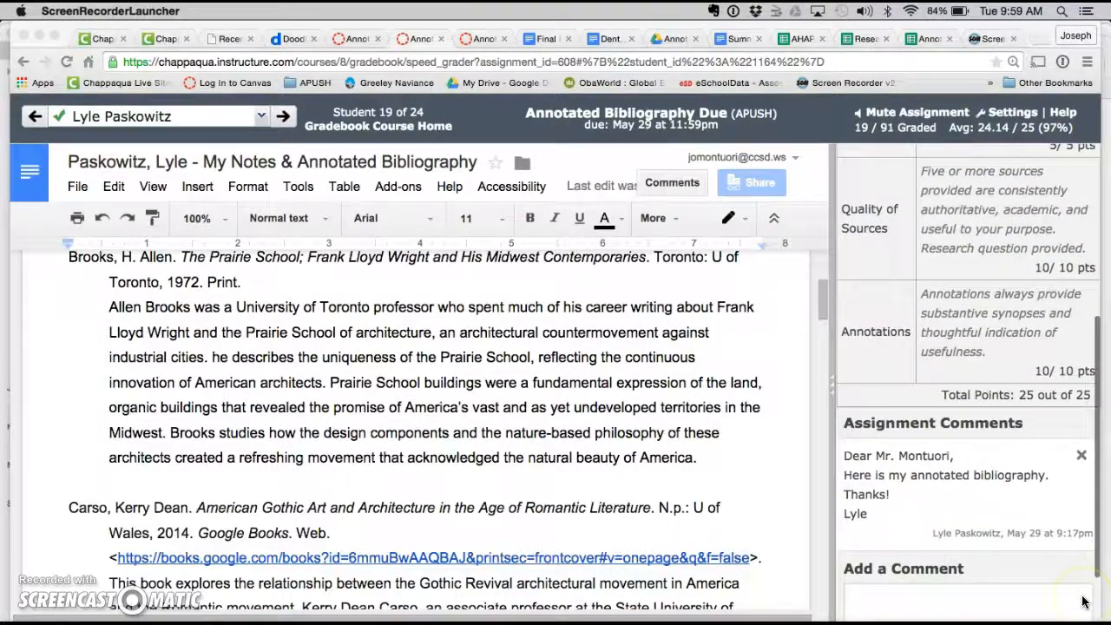
- Submit an assignment comment addressing the student by first name: "you've done excellent research, and thorough and informative annotations."
{"action": "left_click", "coordinate": [1074, 599]}
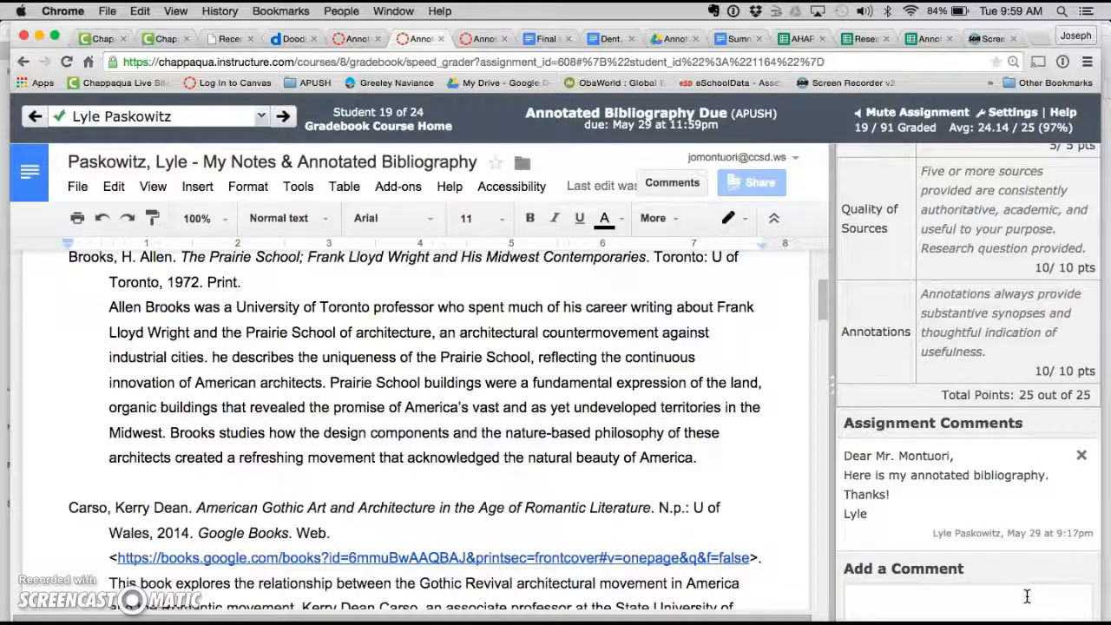
{"action": "left_click", "coordinate": [971, 588]}
{"action": "right_click", "coordinate": [971, 594]}
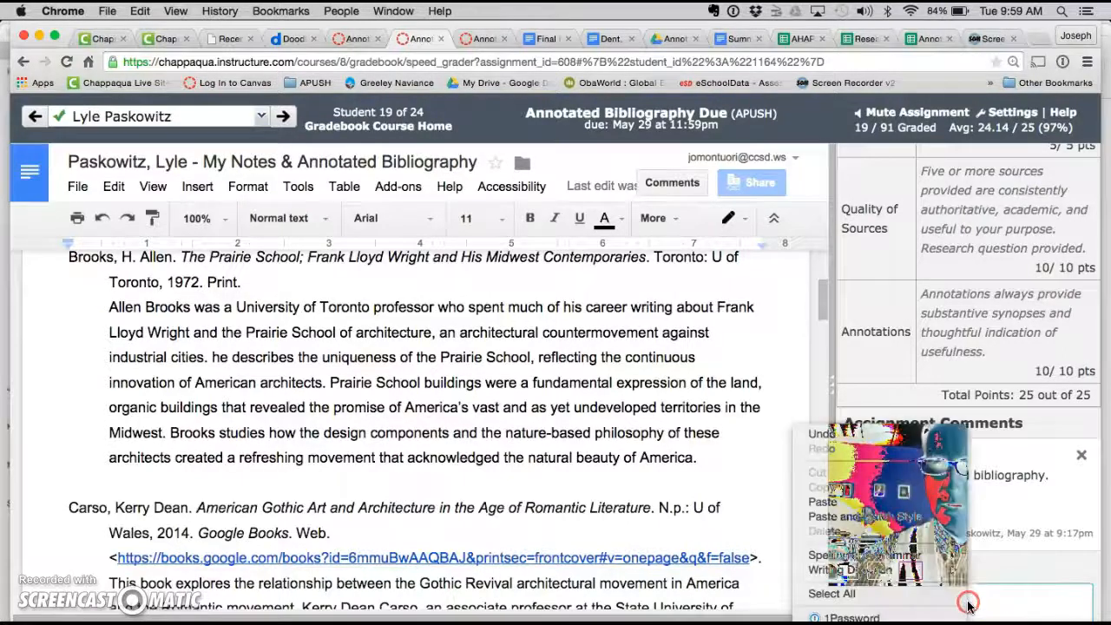
{"action": "left_click", "coordinate": [1011, 602]}
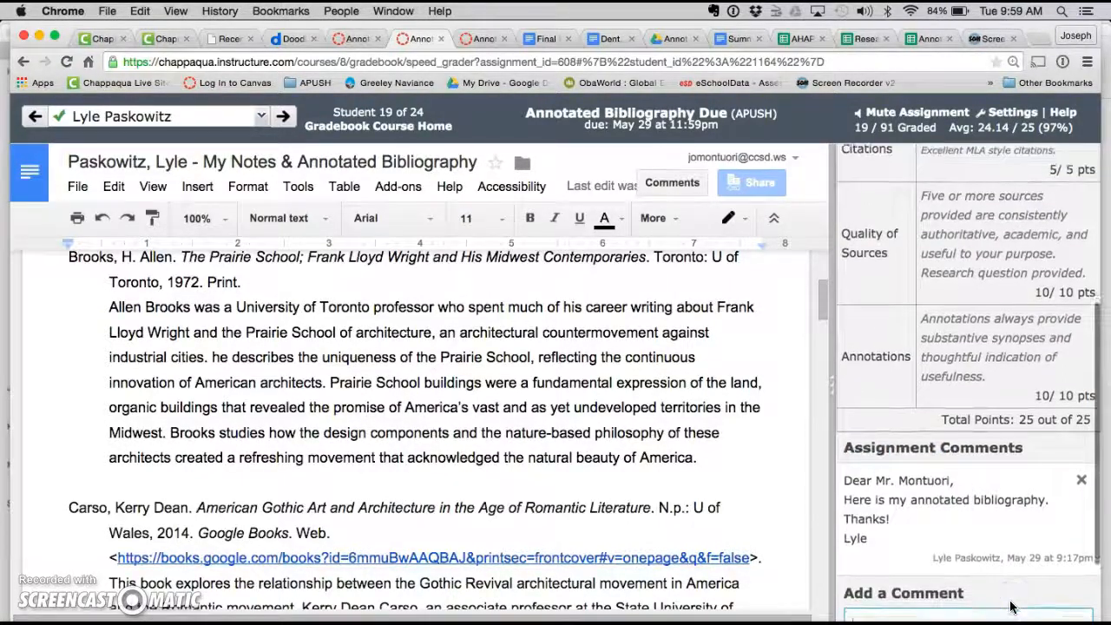
{"action": "type", "text": "Lyle, you've"}
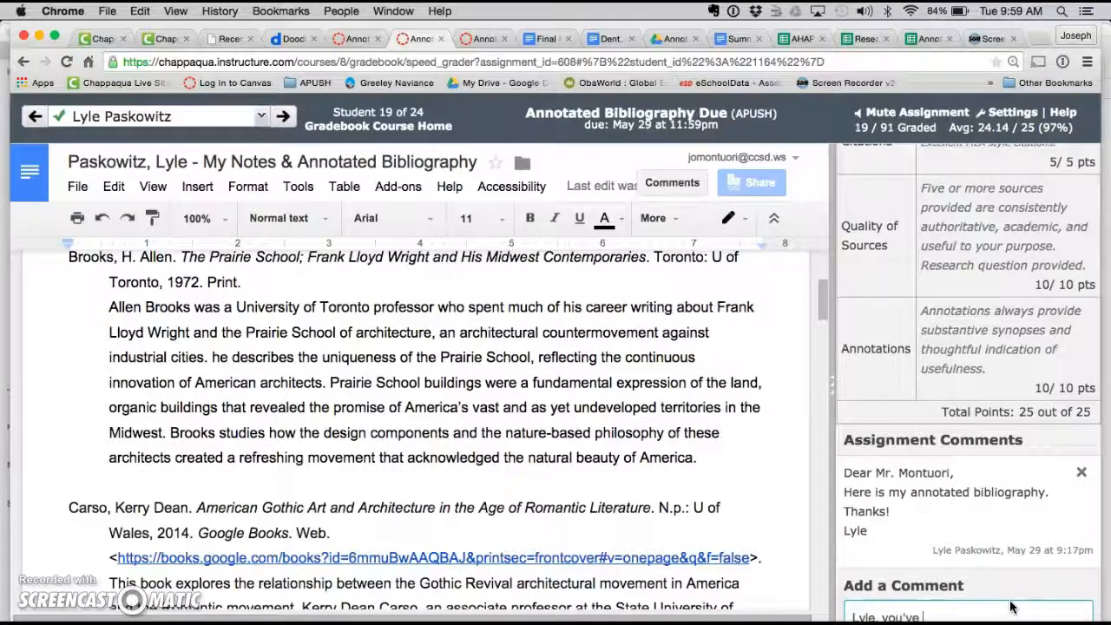
{"action": "type", "text": " done excell"}
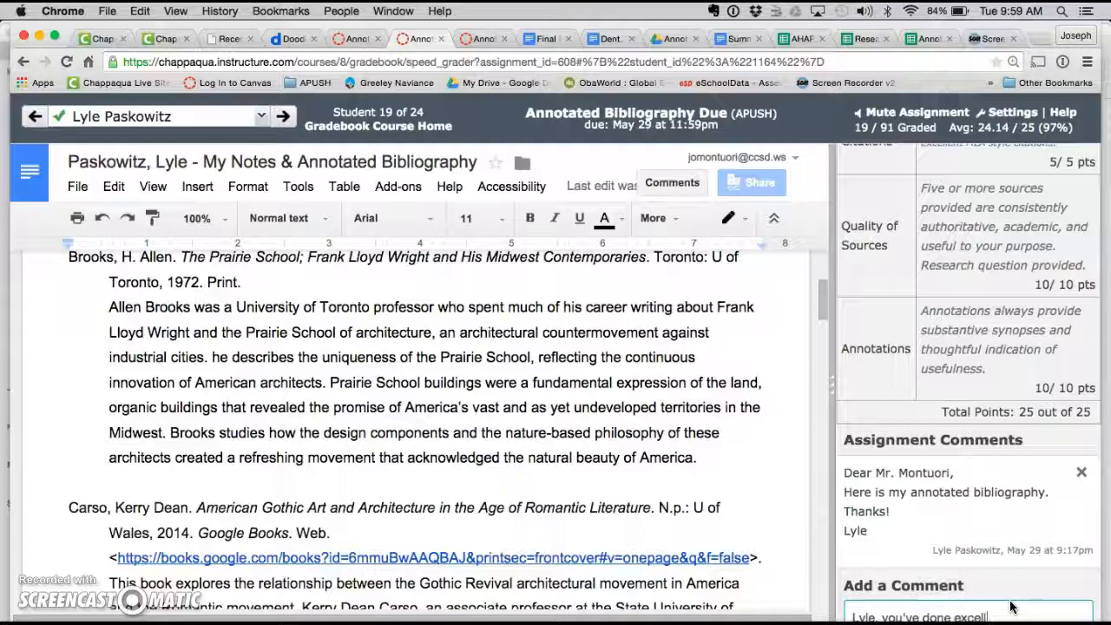
{"action": "type", "text": "ent research"}
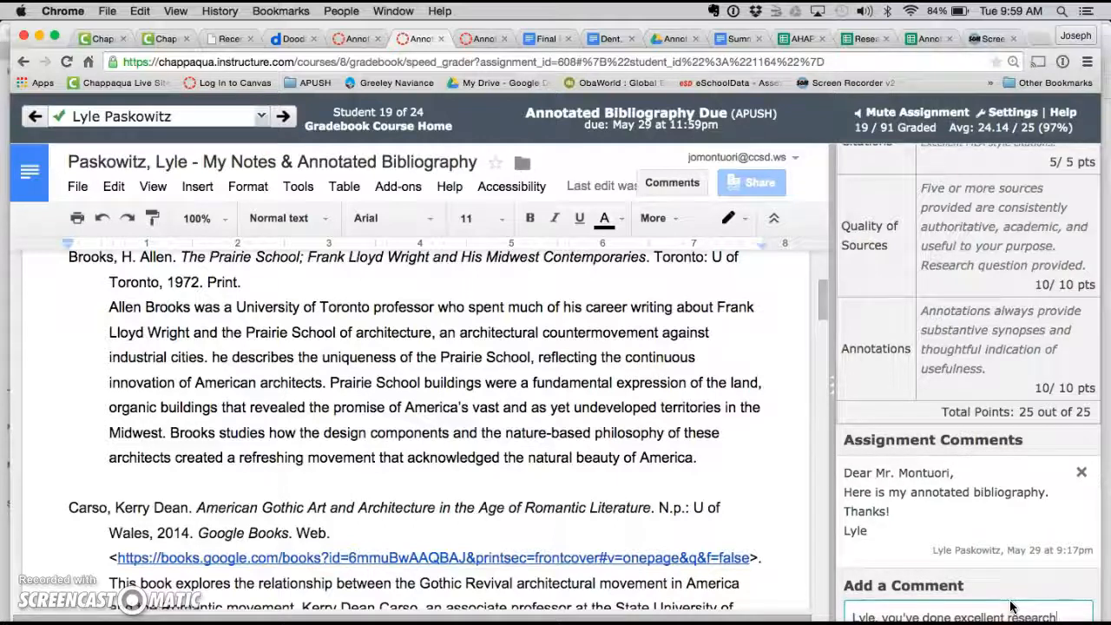
{"action": "type", "text": ", and"}
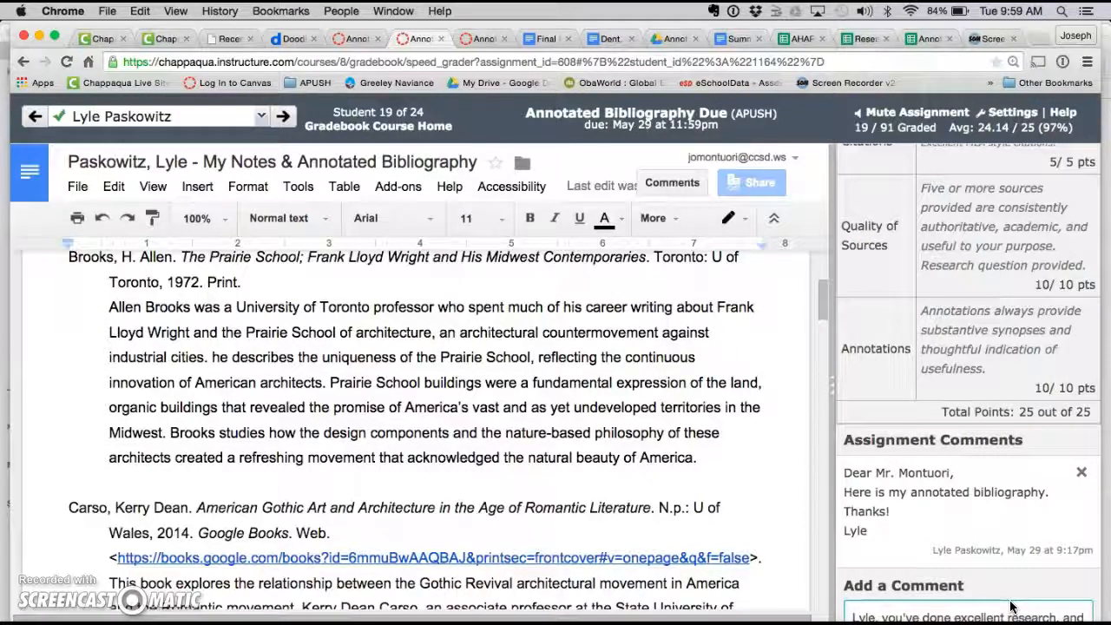
{"action": "type", "text": " thorough and informative an"}
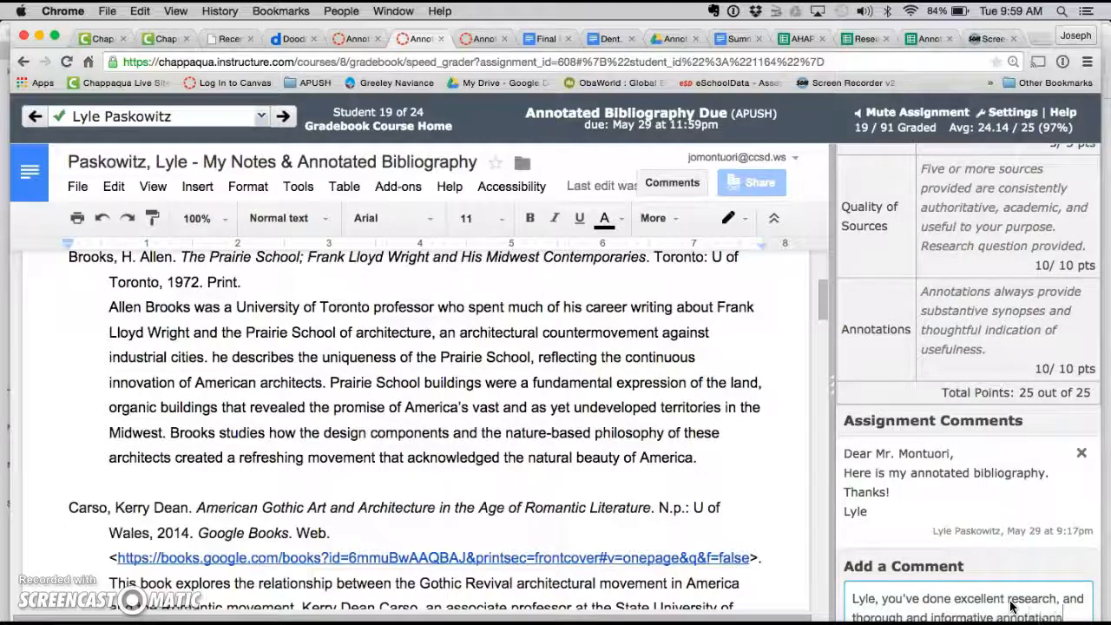
{"action": "type", "text": "notations."}
{"action": "scroll", "coordinate": [1011, 605], "scroll_direction": "down", "scroll_amount": 2}
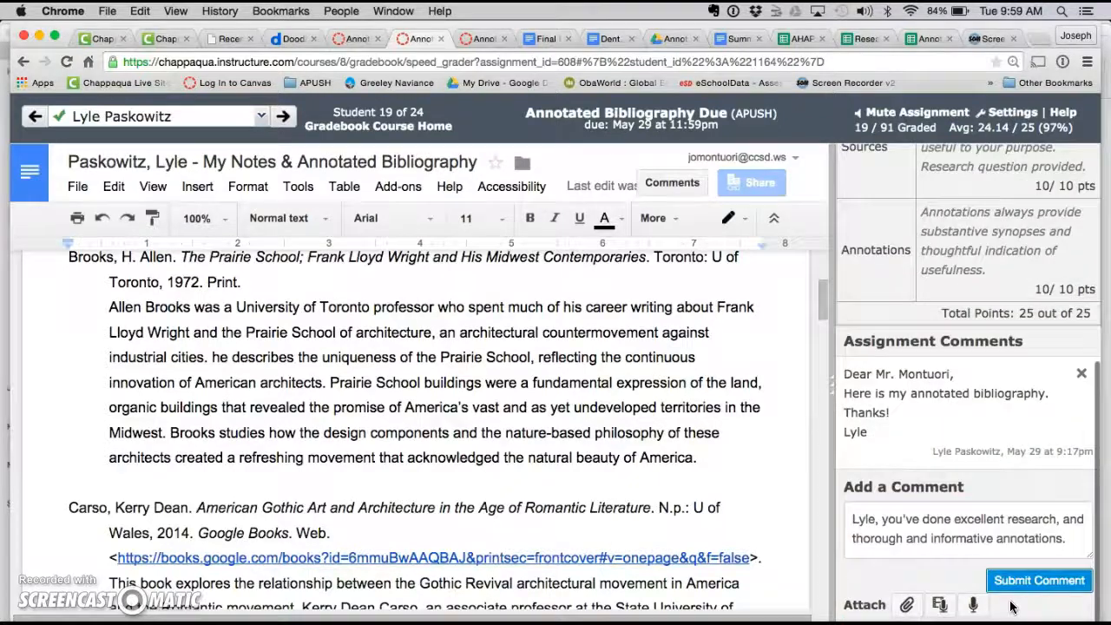
{"action": "left_click", "coordinate": [1009, 590]}
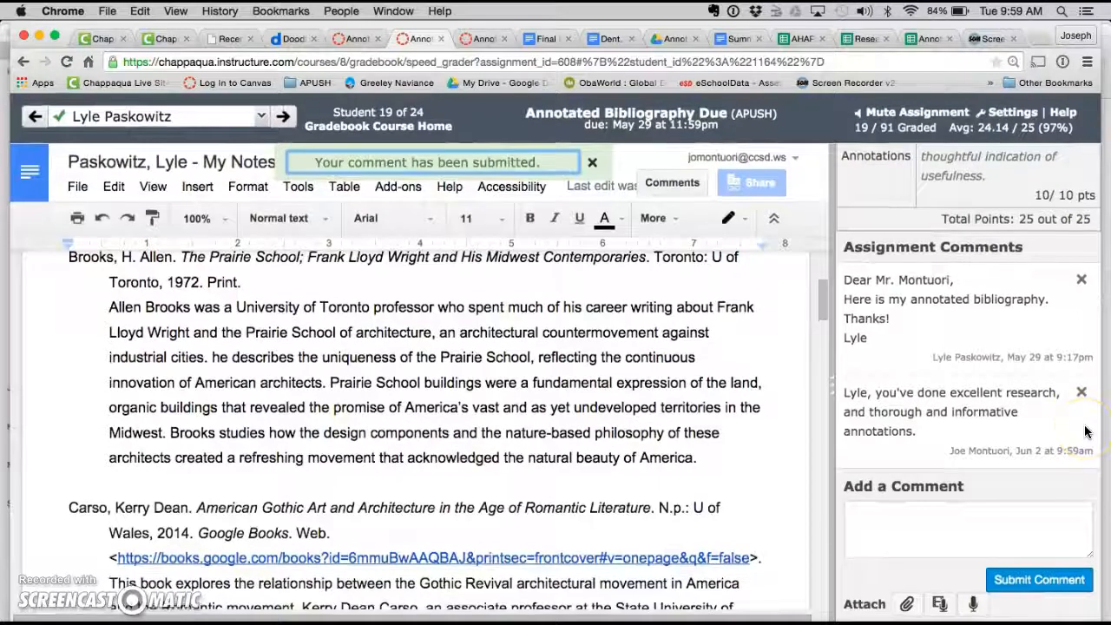
- Check the submitted comment, go to the next student's submission, and return to the student just graded
{"action": "scroll", "coordinate": [980, 330], "scroll_direction": "up", "scroll_amount": 1}
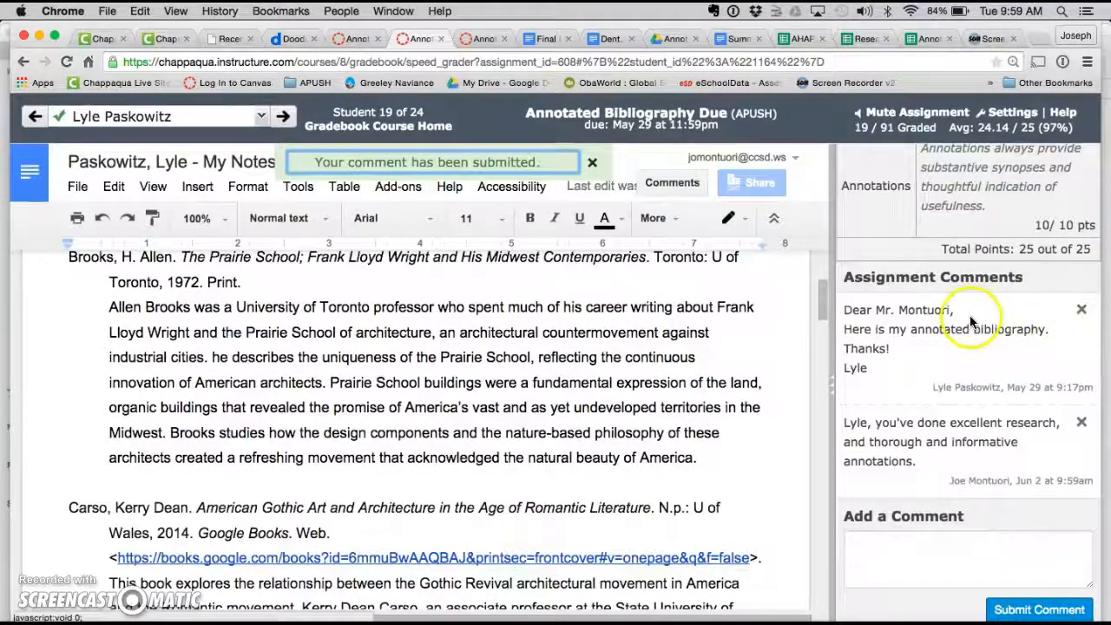
{"action": "scroll", "coordinate": [972, 321], "scroll_direction": "down", "scroll_amount": 1}
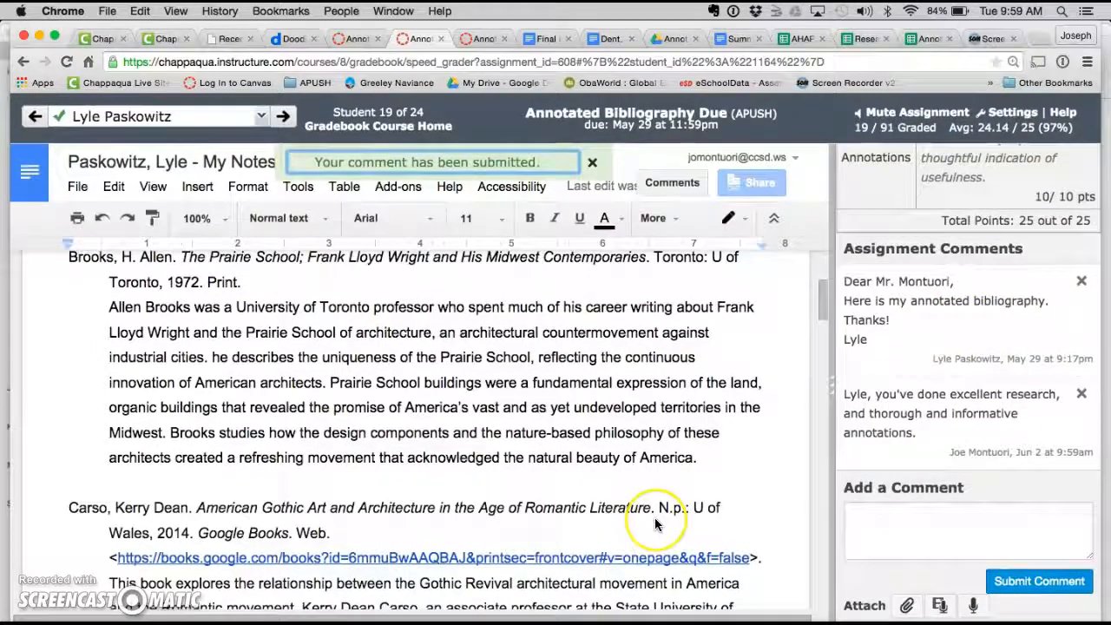
{"action": "scroll", "coordinate": [655, 524], "scroll_direction": "down", "scroll_amount": 1}
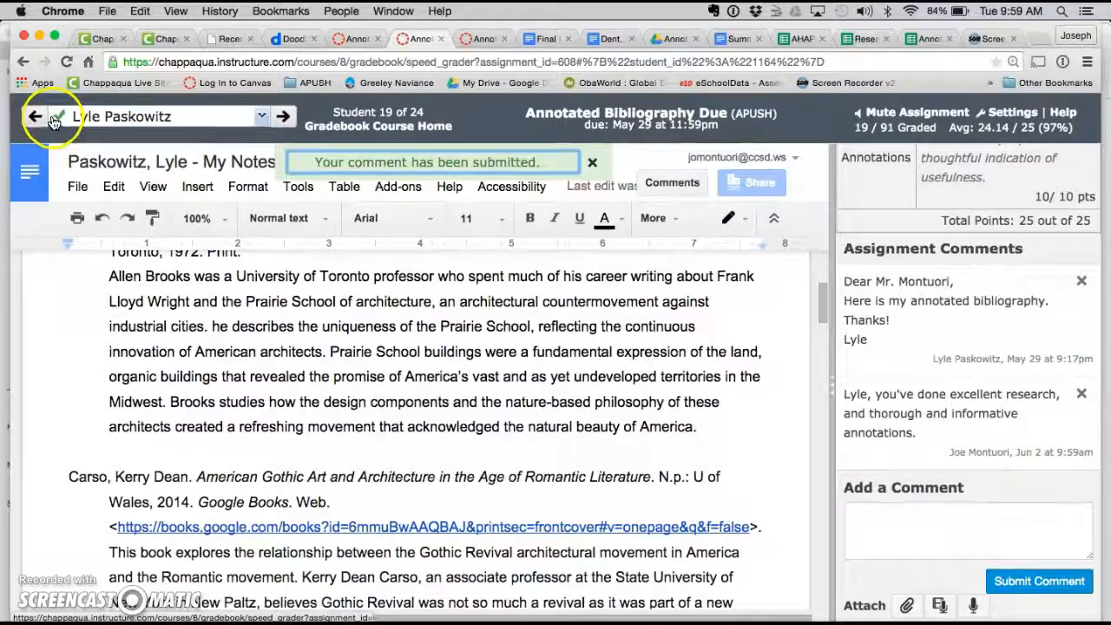
{"action": "left_click", "coordinate": [286, 118]}
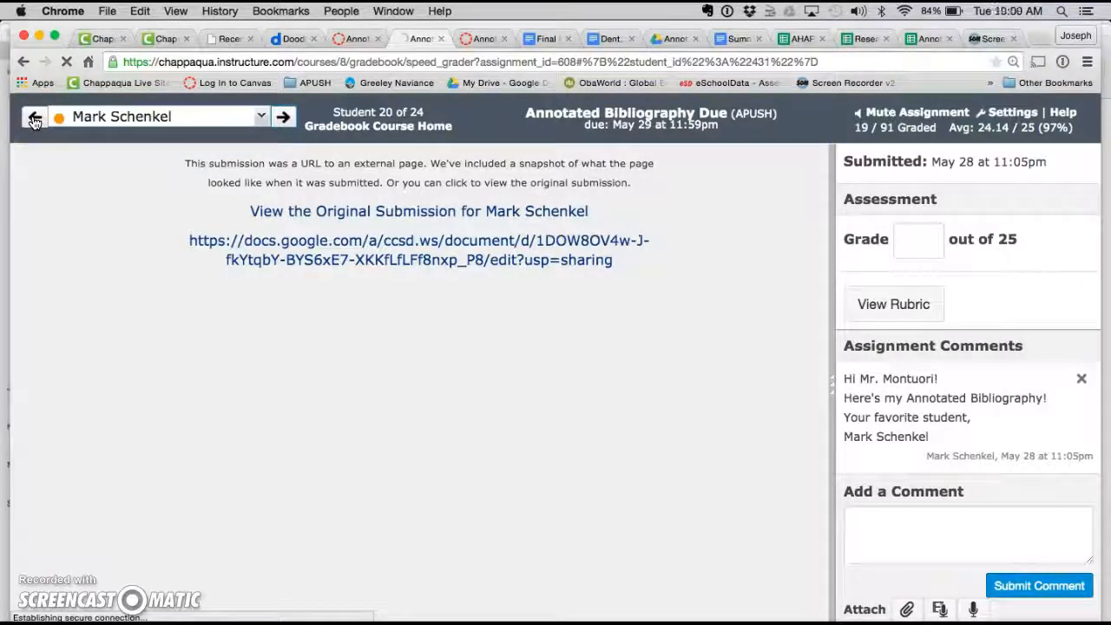
{"action": "left_click", "coordinate": [35, 120]}
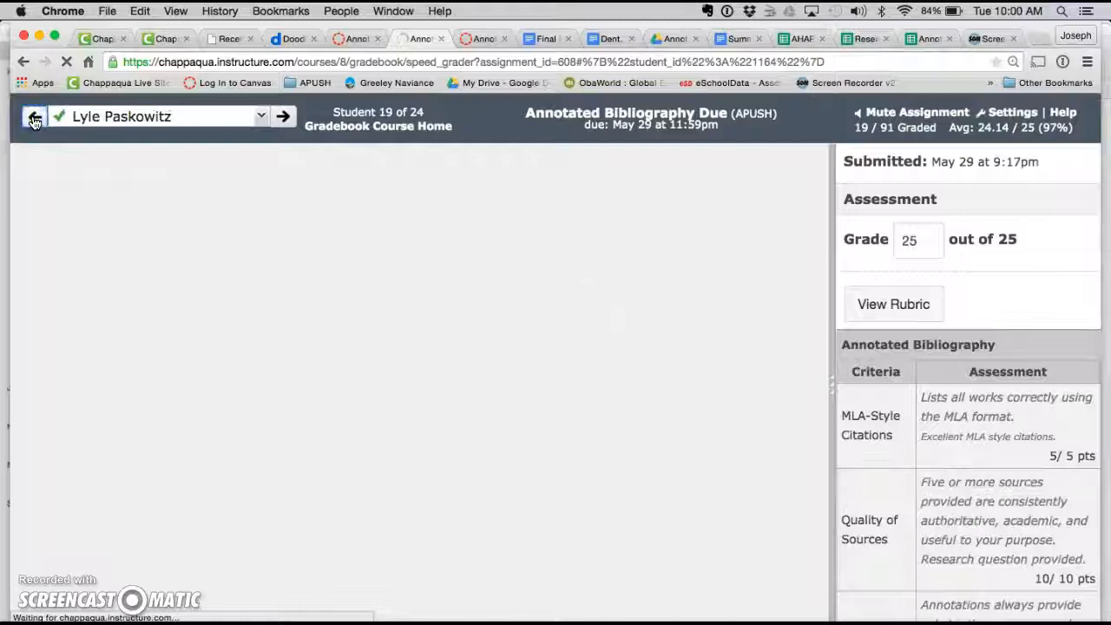
- Switch to the submission of the last student in the Course 1 student list
{"action": "left_click", "coordinate": [267, 120]}
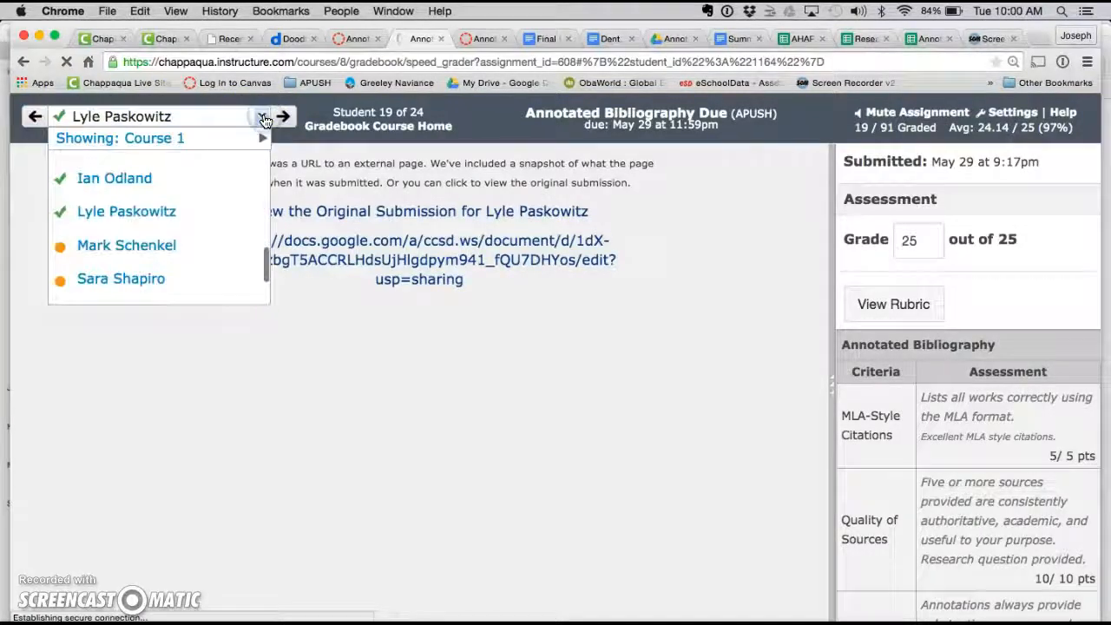
{"action": "scroll", "coordinate": [228, 223], "scroll_direction": "down", "scroll_amount": 3}
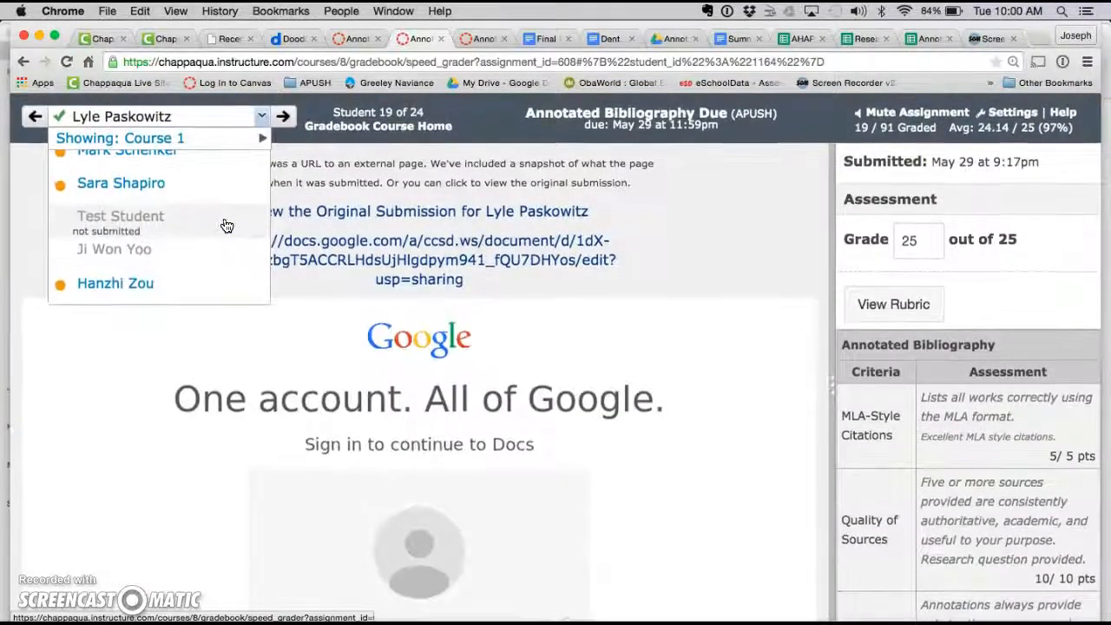
{"action": "left_click", "coordinate": [122, 287]}
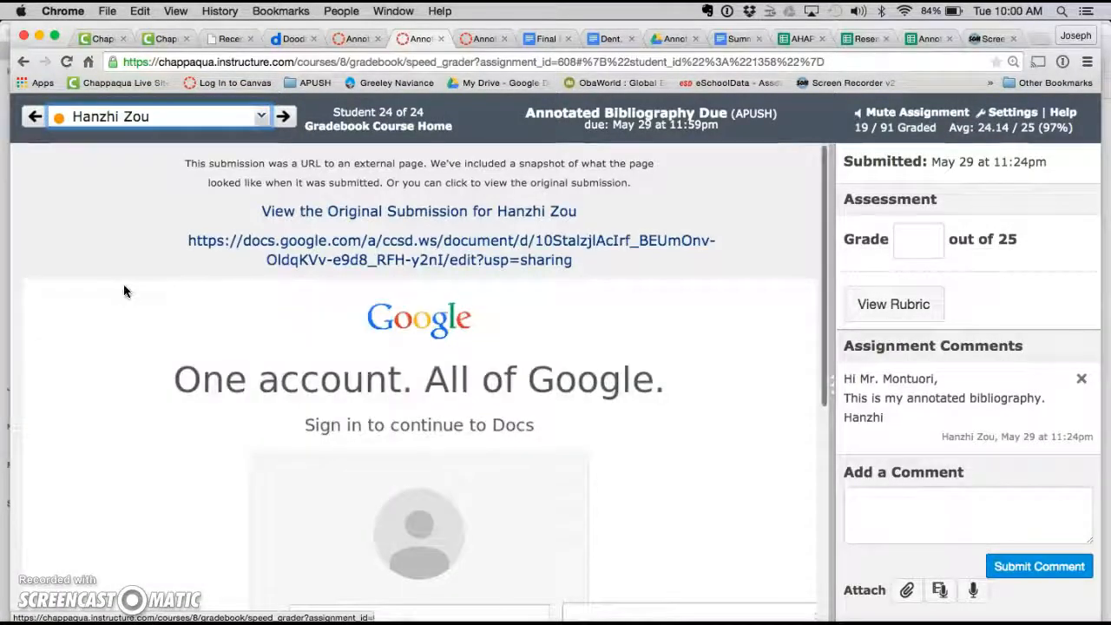
{"action": "left_click", "coordinate": [335, 313]}
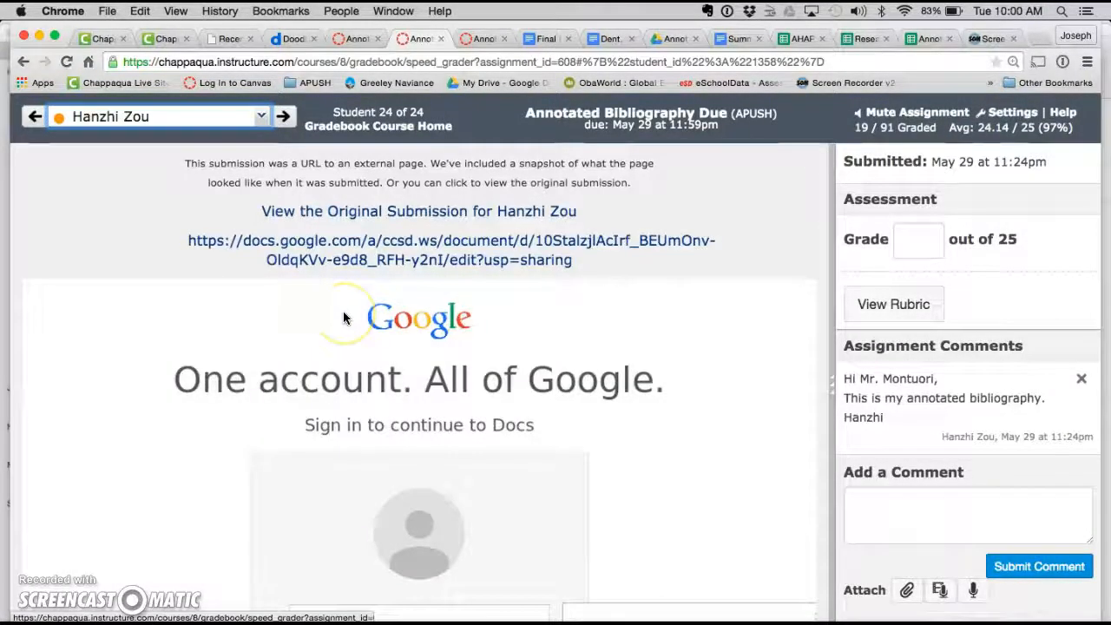